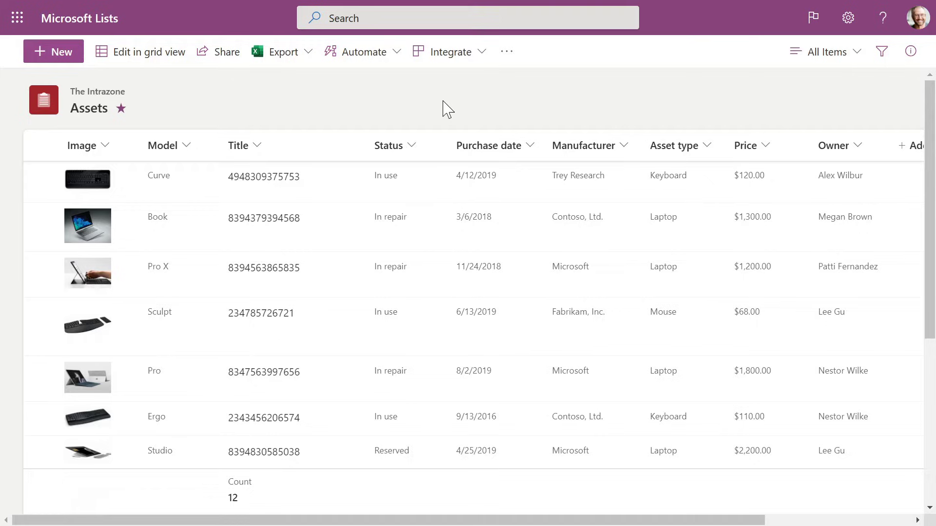
Format Status as Choice pills with default colours (In use green, In repair blue, Reserved yellow) and save.
click(411, 147)
mouse_move(428, 287)
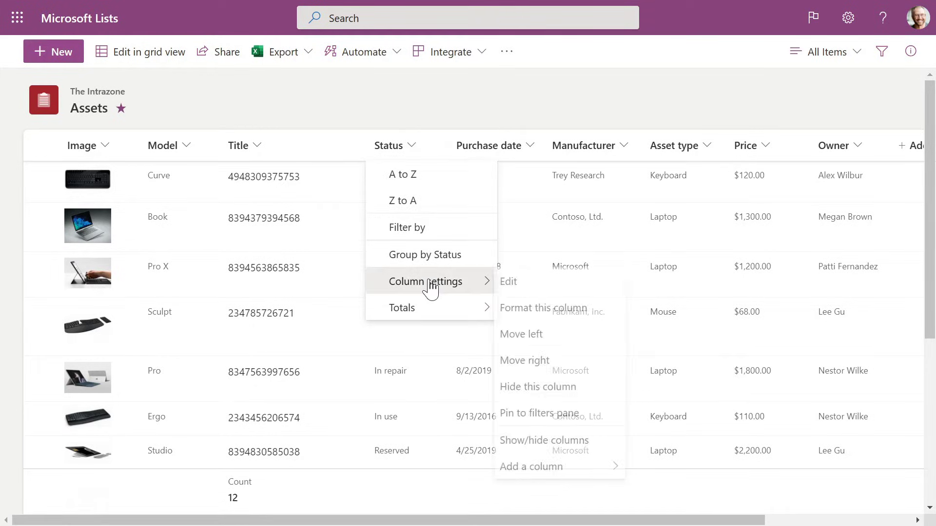
click(556, 312)
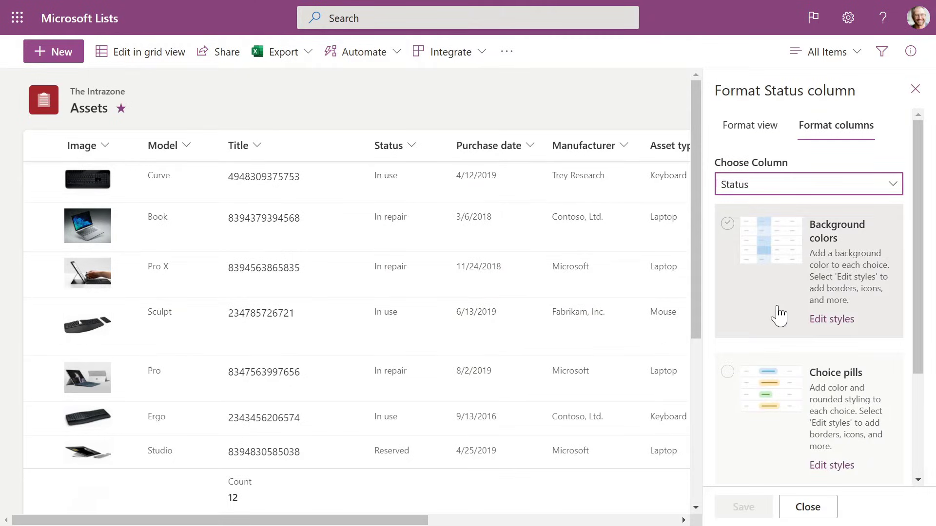
click(727, 373)
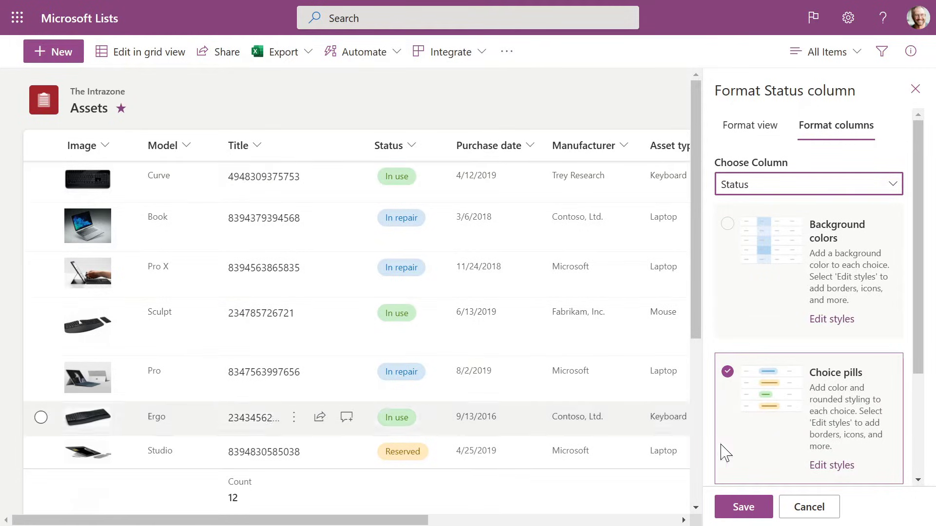
click(833, 466)
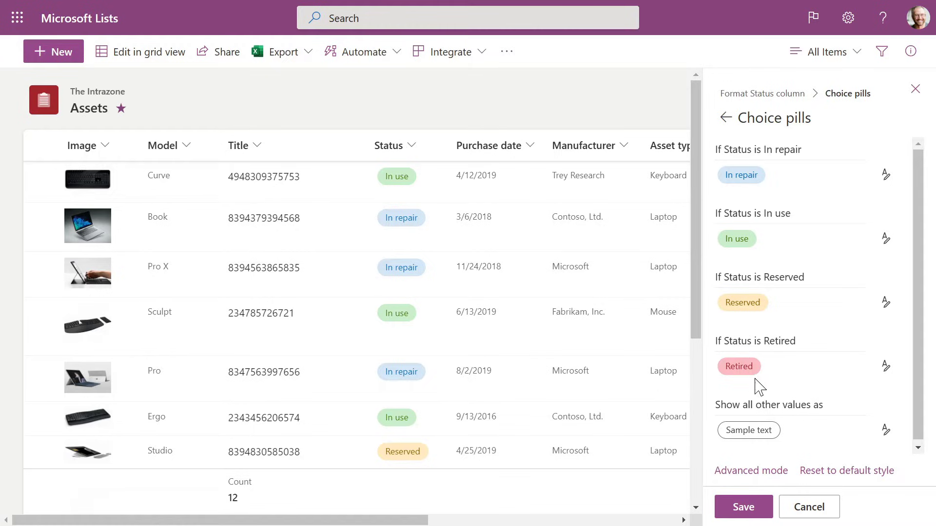
click(886, 176)
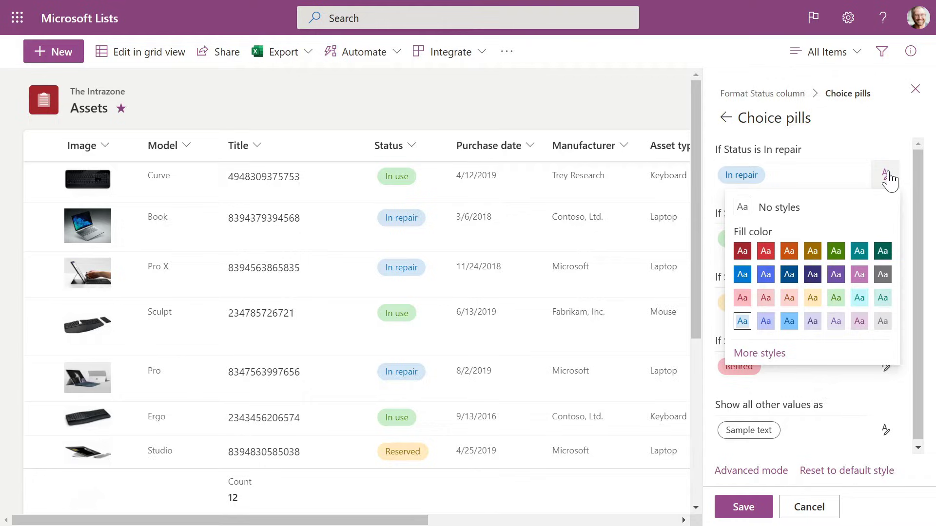
click(885, 175)
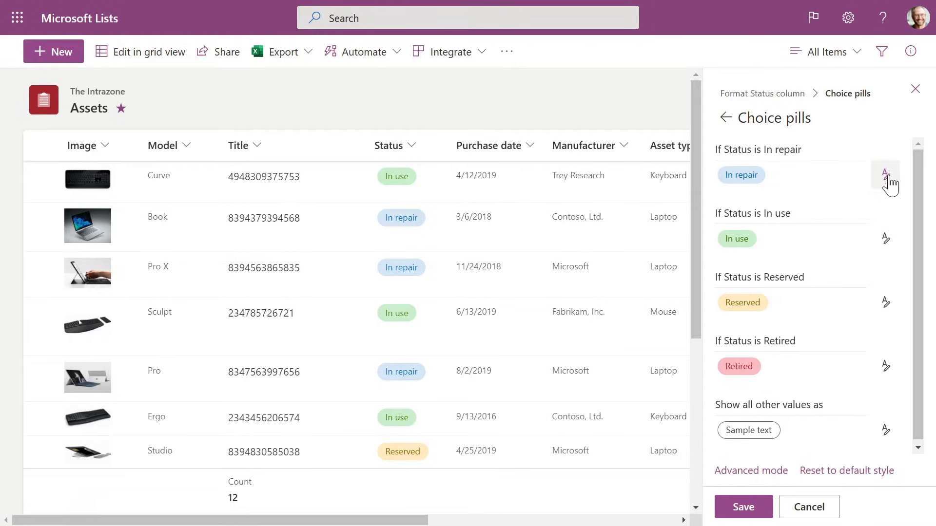
click(753, 510)
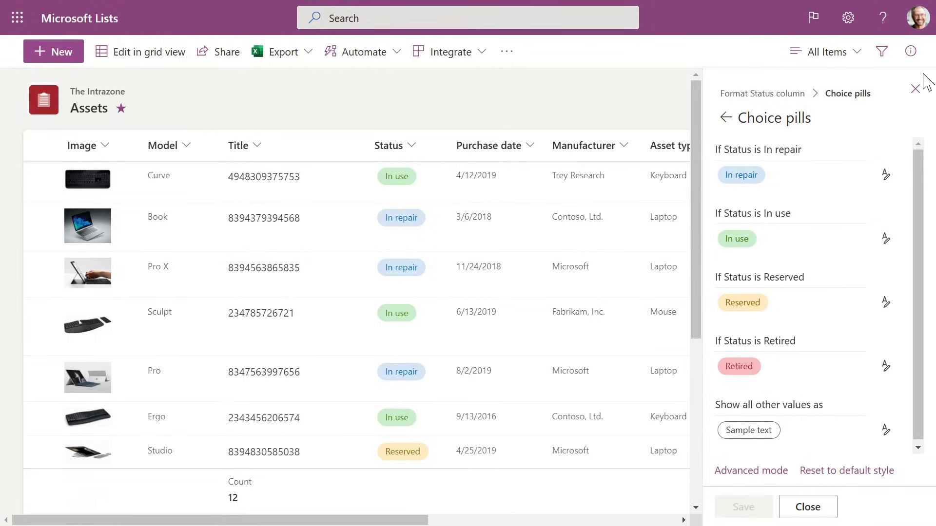
click(915, 90)
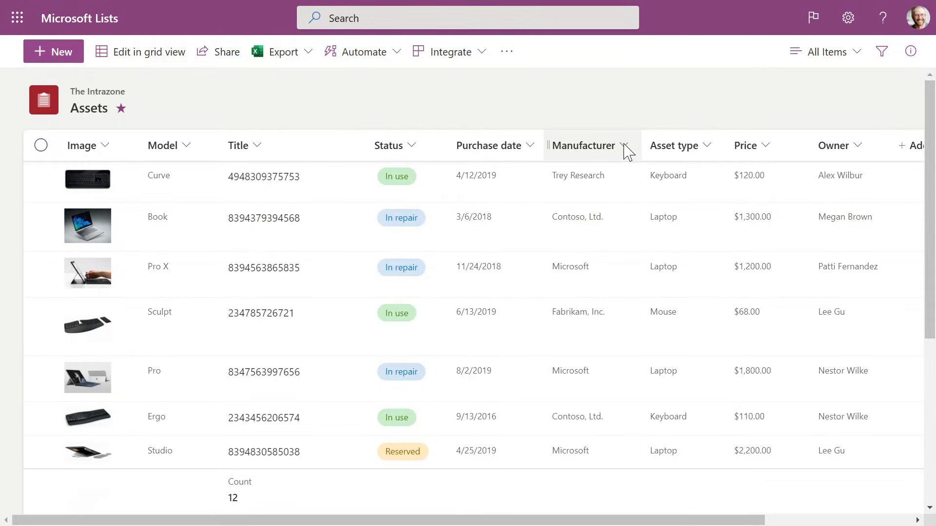
Format the Manufacturer column as Choice pills and save it.
click(627, 149)
mouse_move(609, 287)
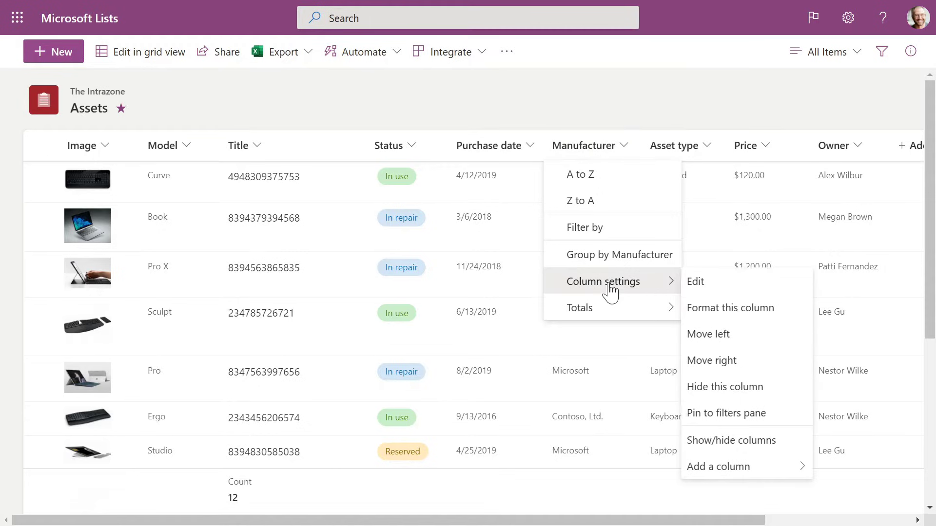
click(732, 312)
click(750, 366)
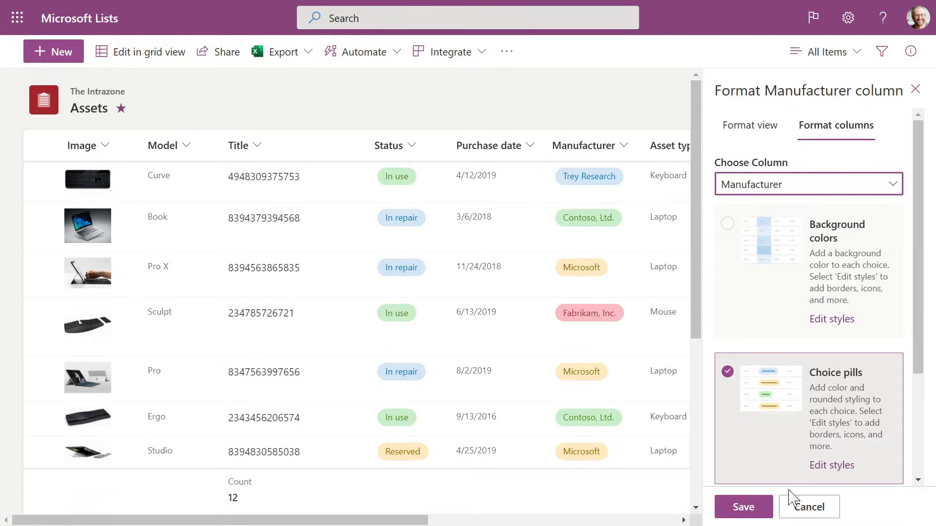
click(746, 508)
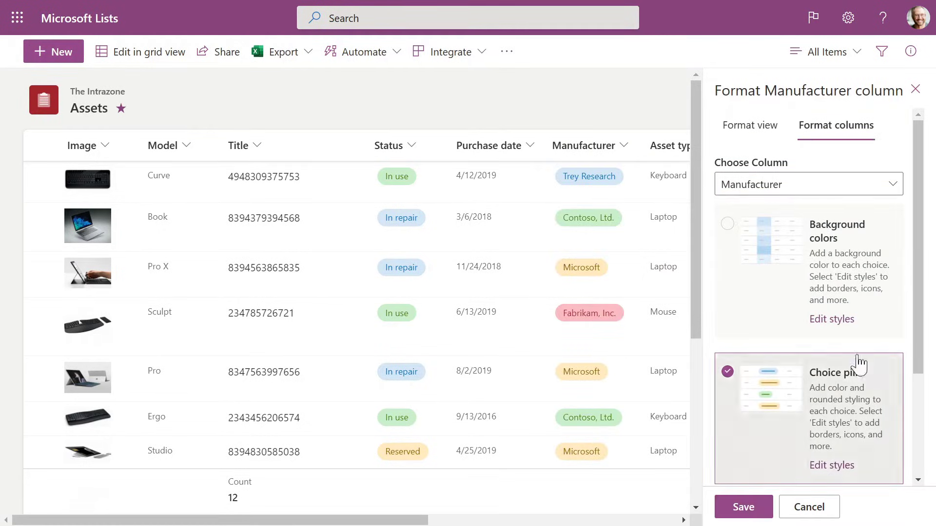
click(916, 90)
Format the Asset type column as Choice pills and save it.
click(706, 147)
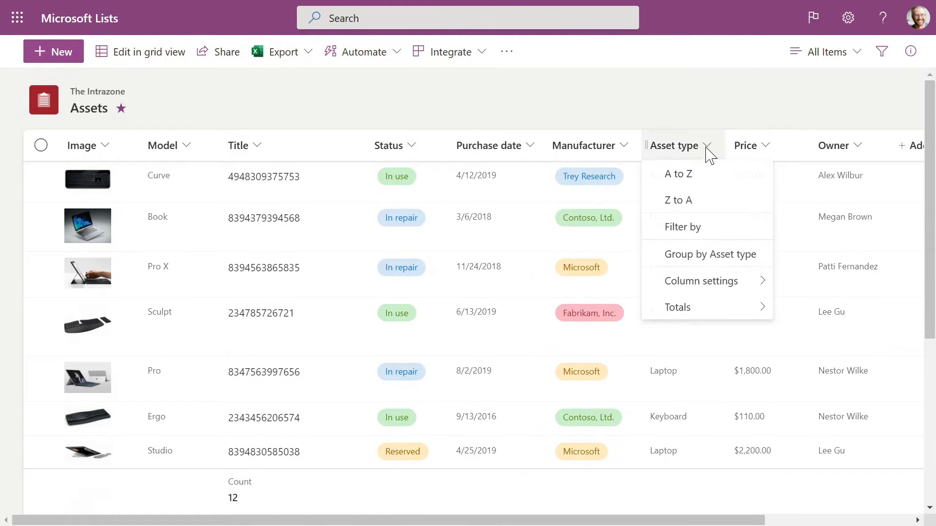
mouse_move(702, 291)
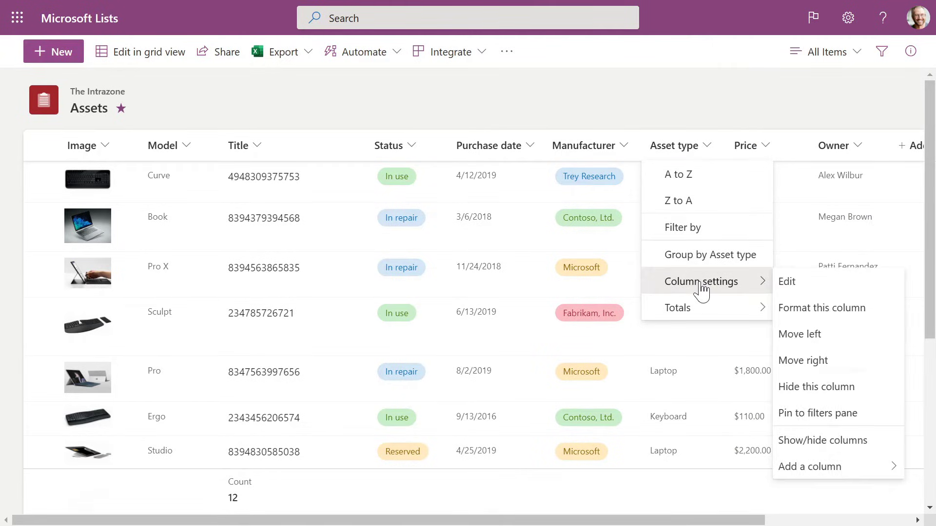
click(824, 311)
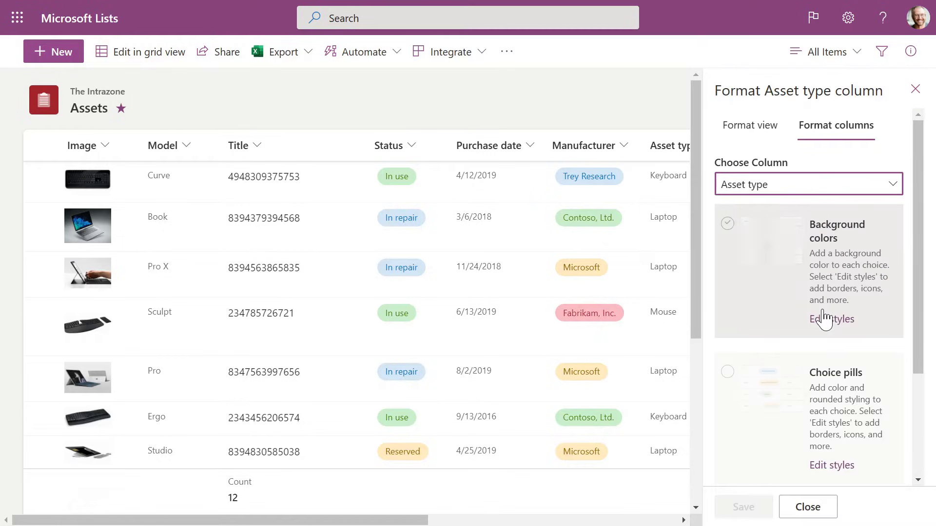
click(824, 385)
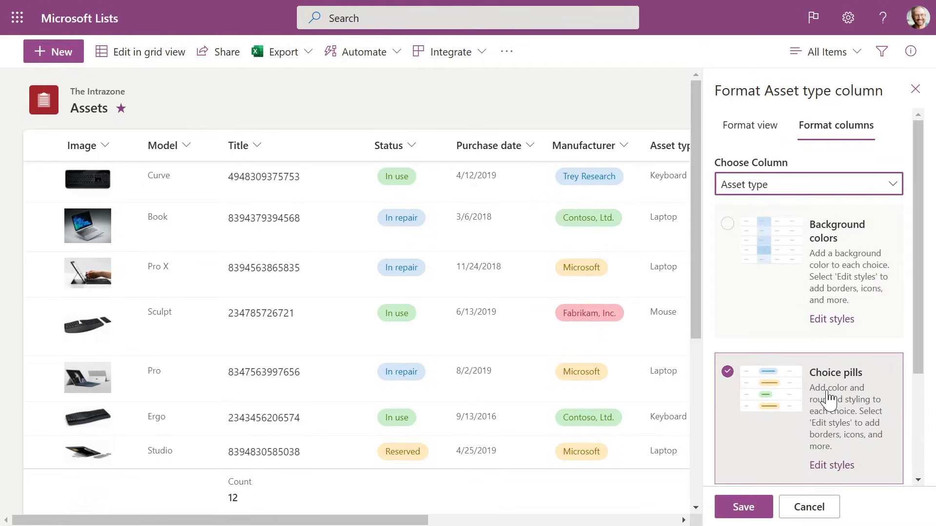
click(743, 507)
click(915, 89)
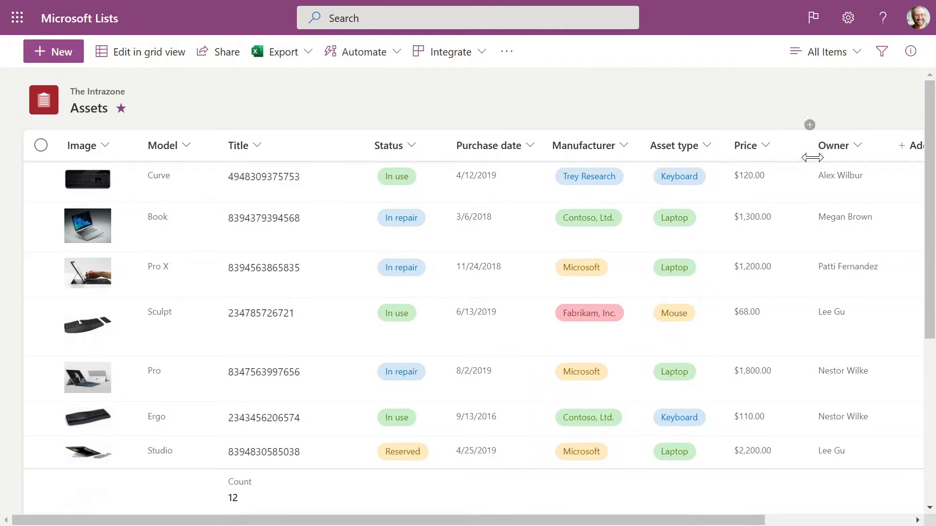
Open conditional formatting rules for the Price column.
click(767, 147)
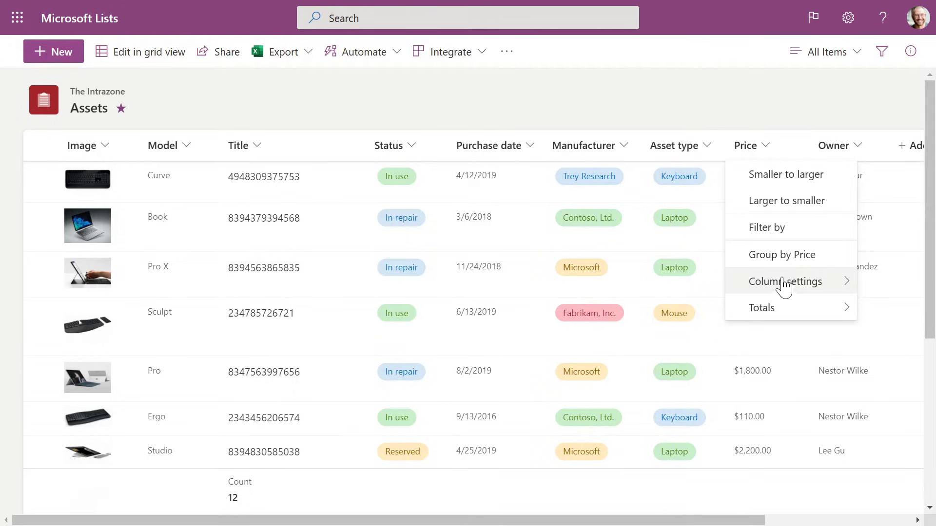
mouse_move(784, 286)
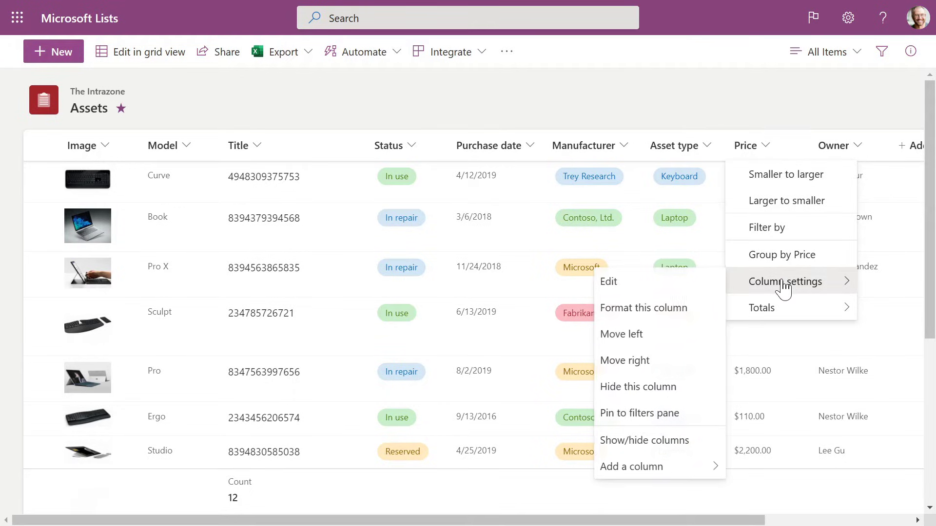
click(666, 310)
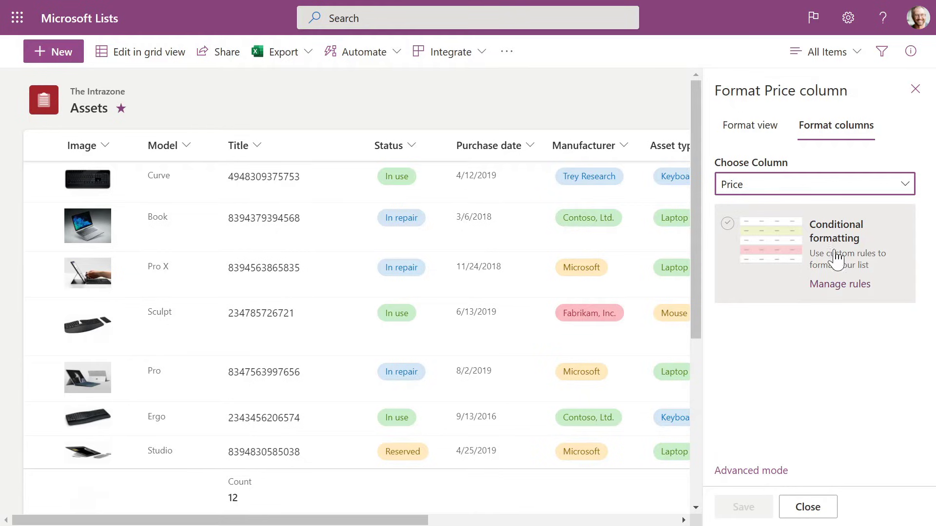
click(725, 235)
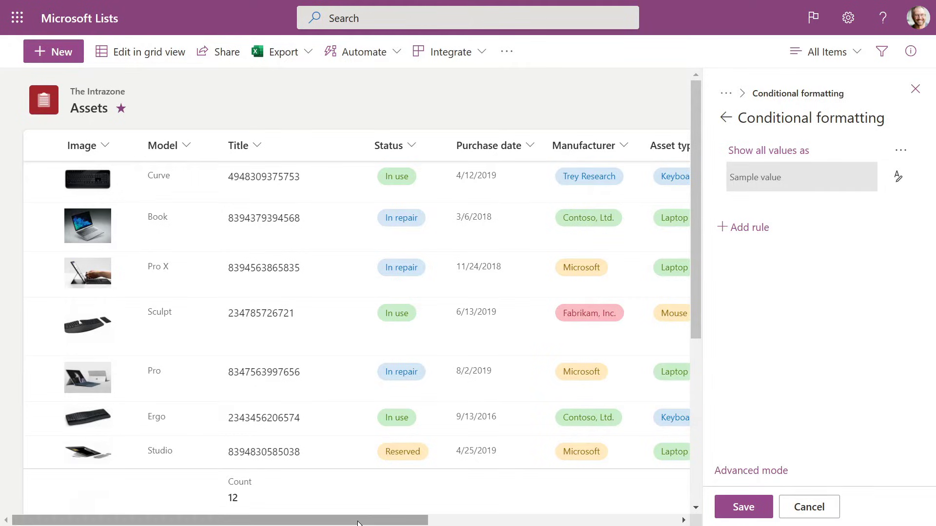
drag(362, 521, 581, 520)
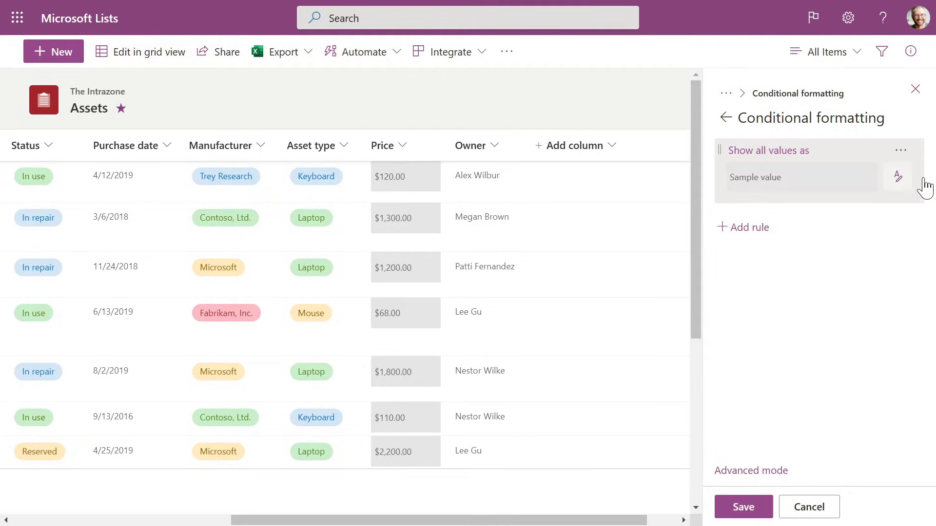
Give all Price values a light lavender fill and bring up More styles.
click(898, 177)
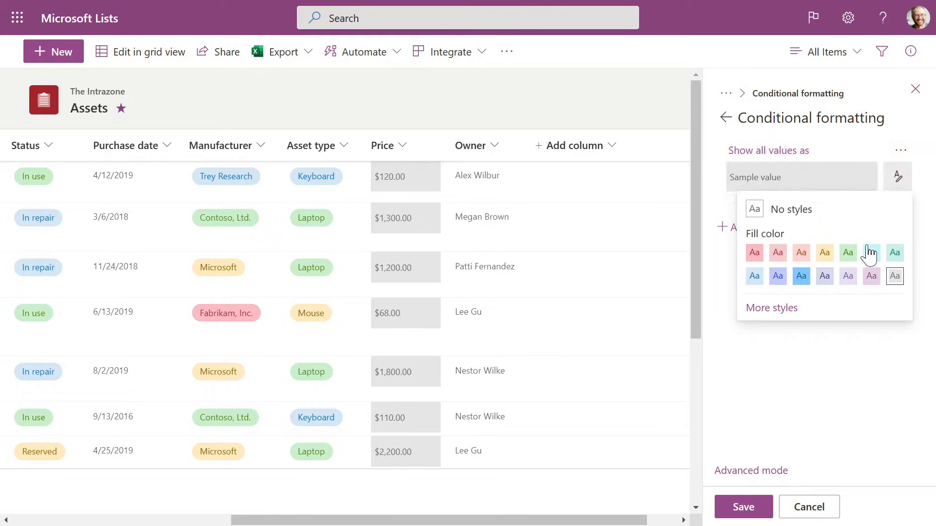
click(849, 276)
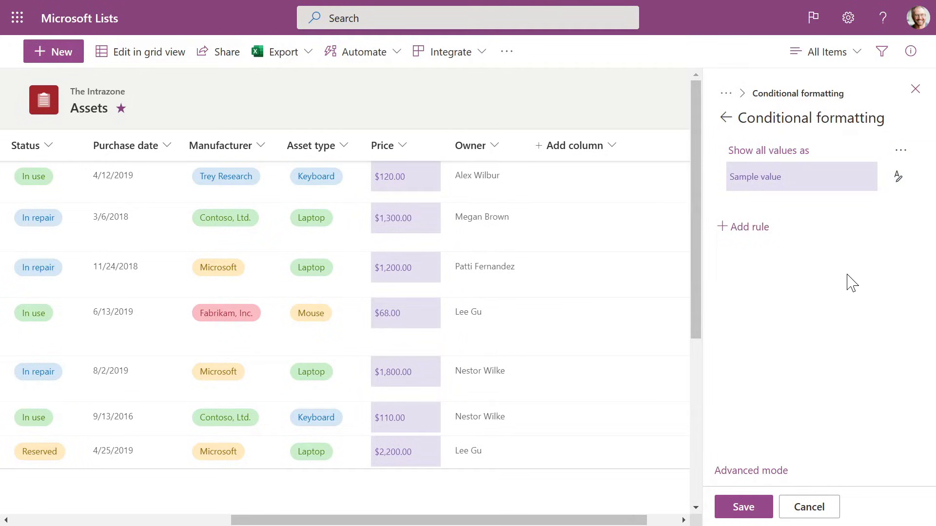
click(899, 177)
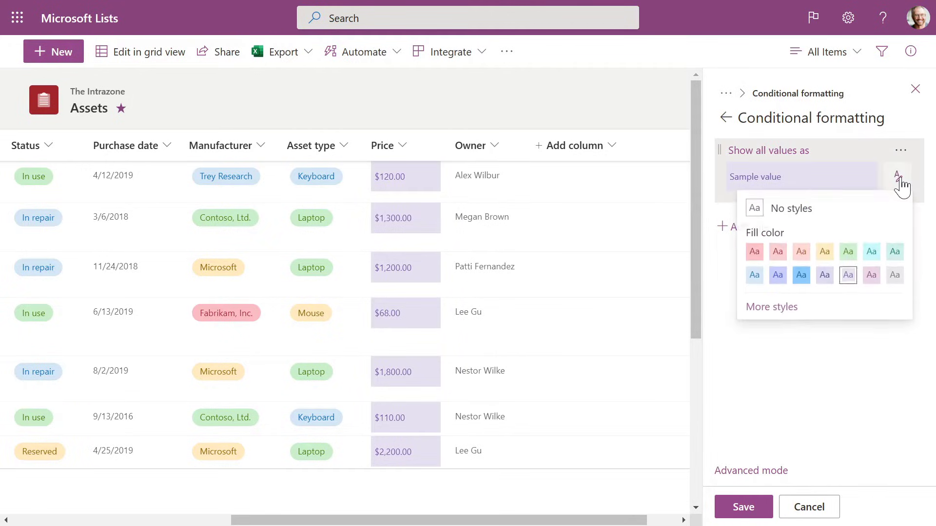
click(773, 308)
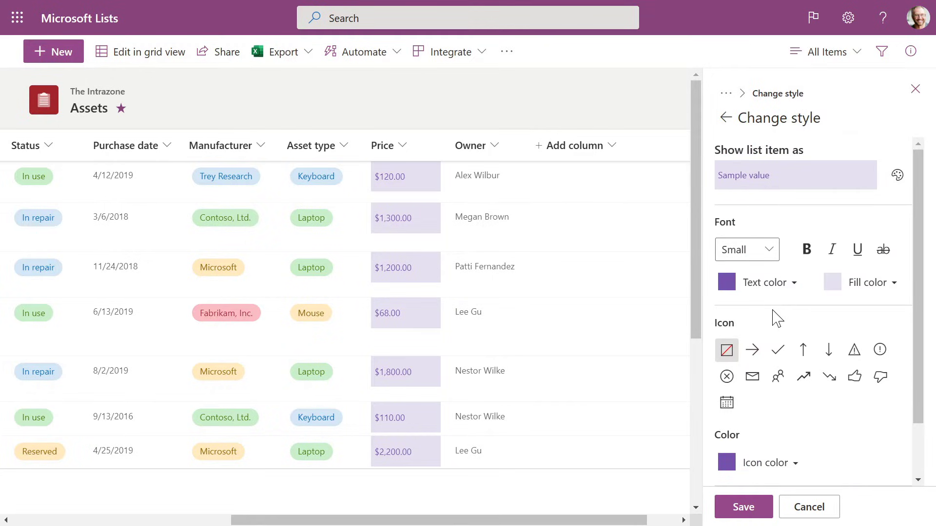
Style Price values with mint green fill and medium, bold, red text.
click(898, 176)
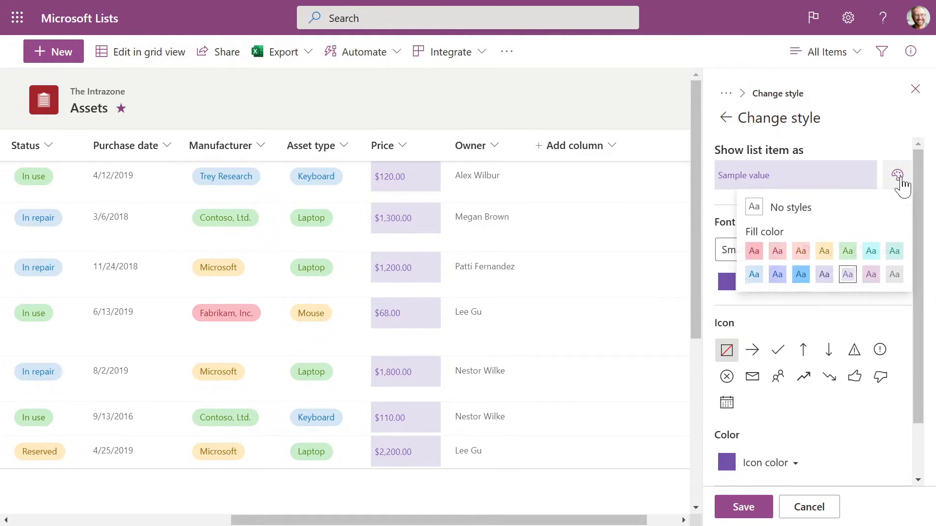
click(849, 253)
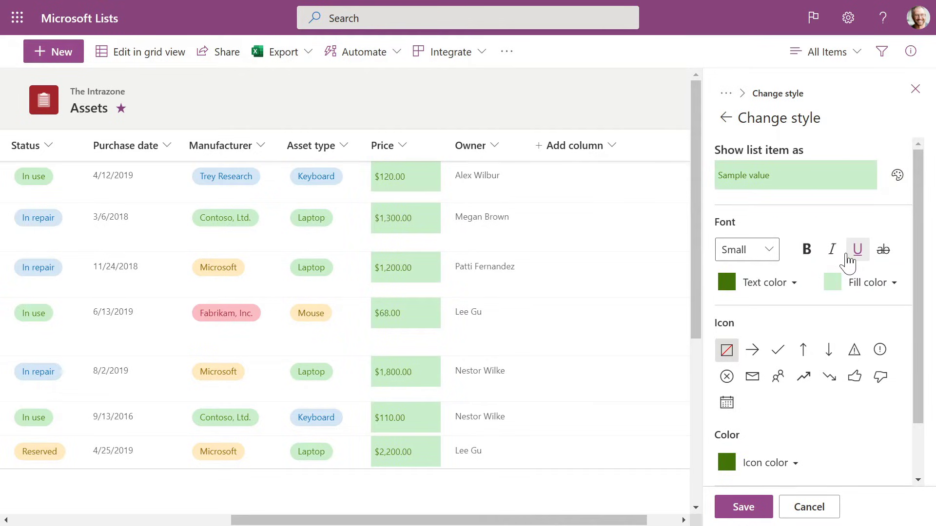
click(763, 254)
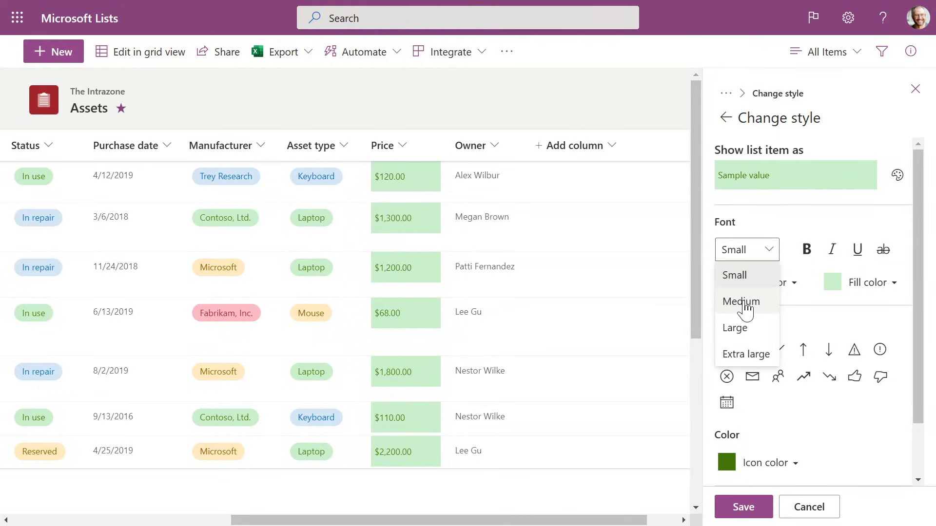
click(745, 303)
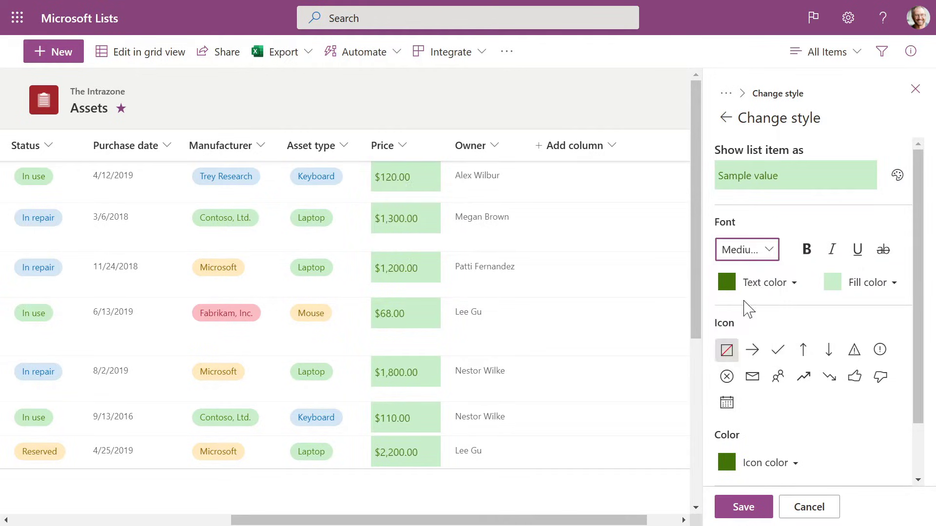
click(808, 250)
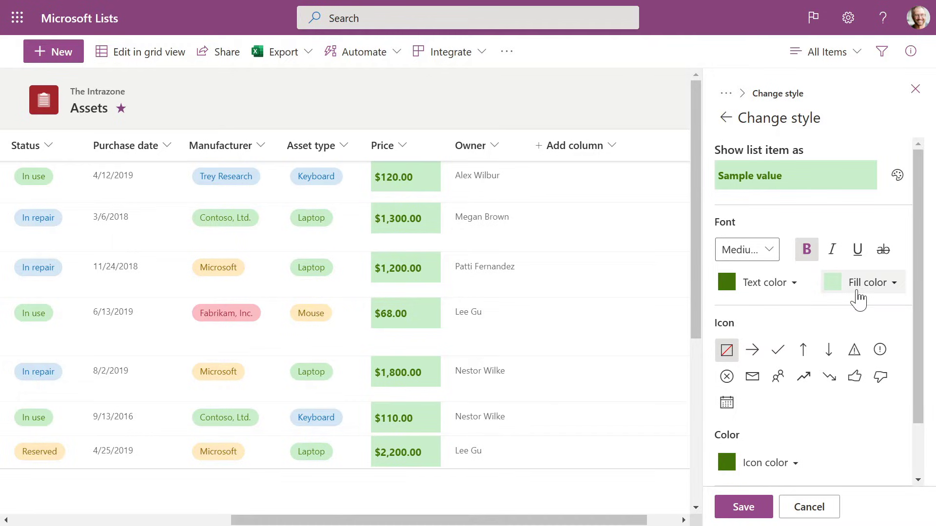
click(769, 284)
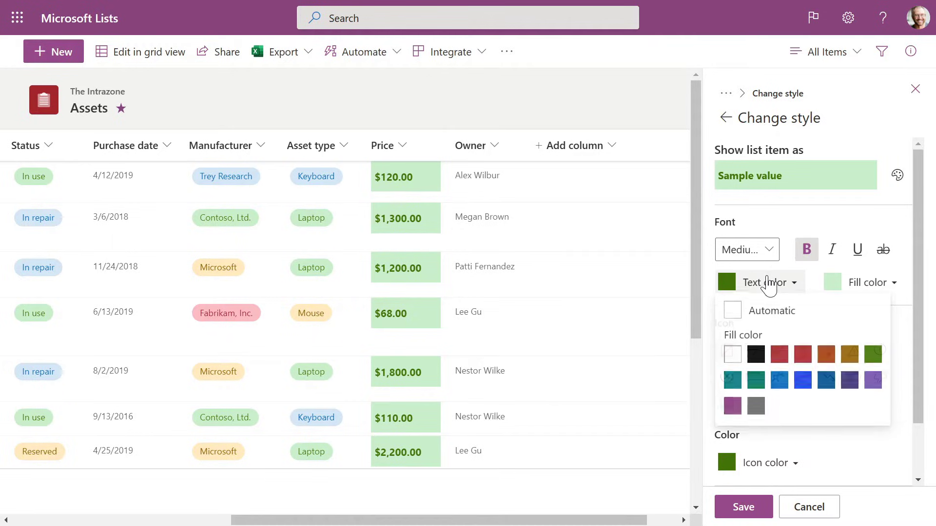
click(803, 357)
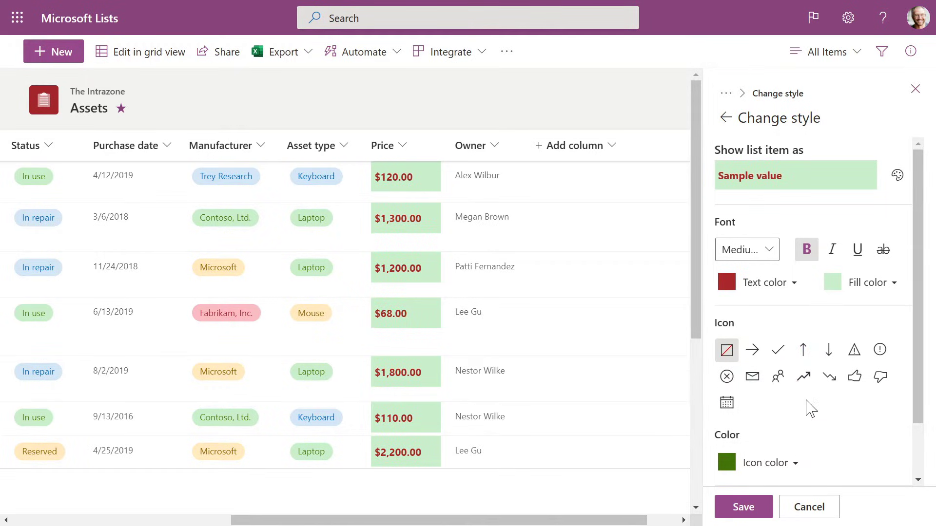
Add a teal upward-trend icon to Price values and save the style.
scroll(806, 408, down, 1)
click(793, 409)
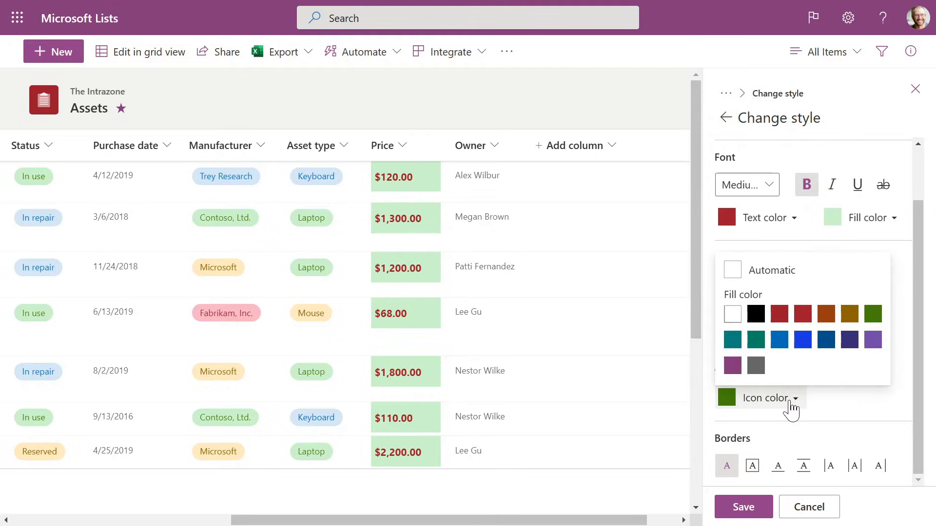
click(793, 403)
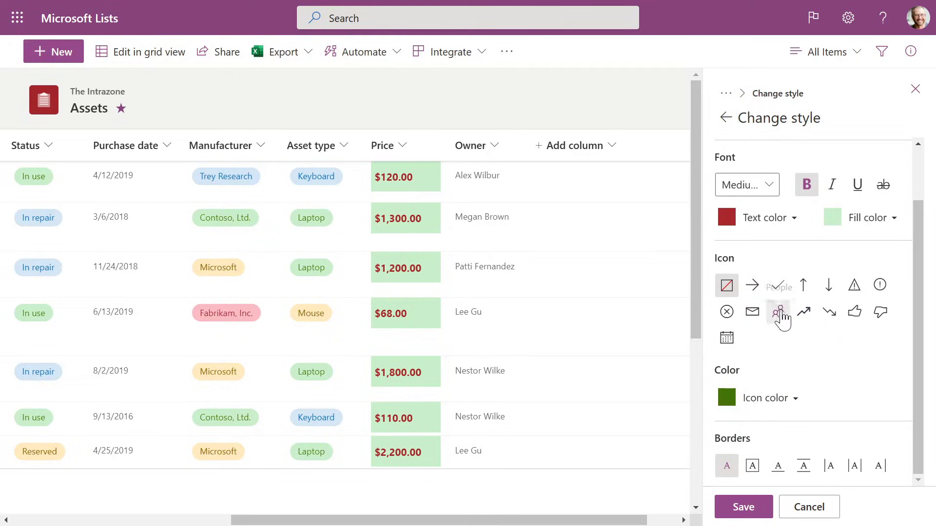
click(805, 315)
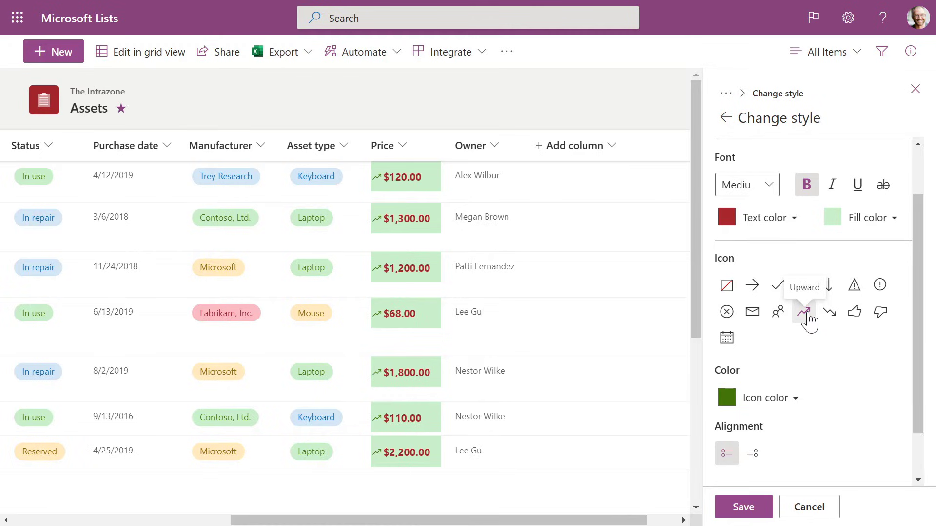
click(769, 409)
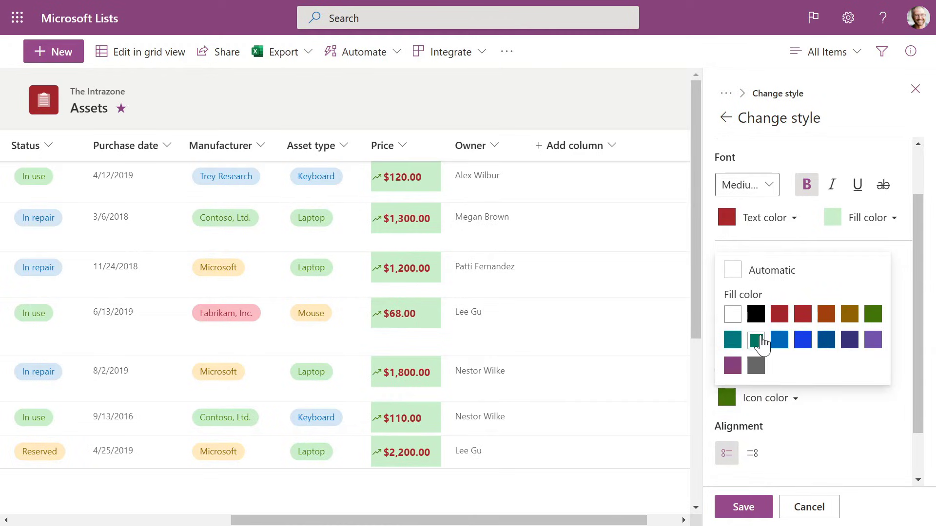
click(733, 340)
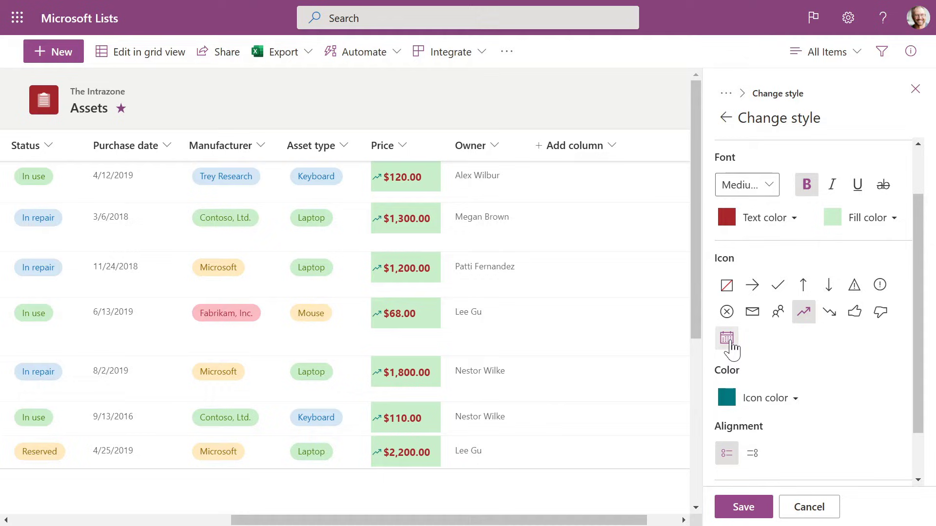
click(743, 508)
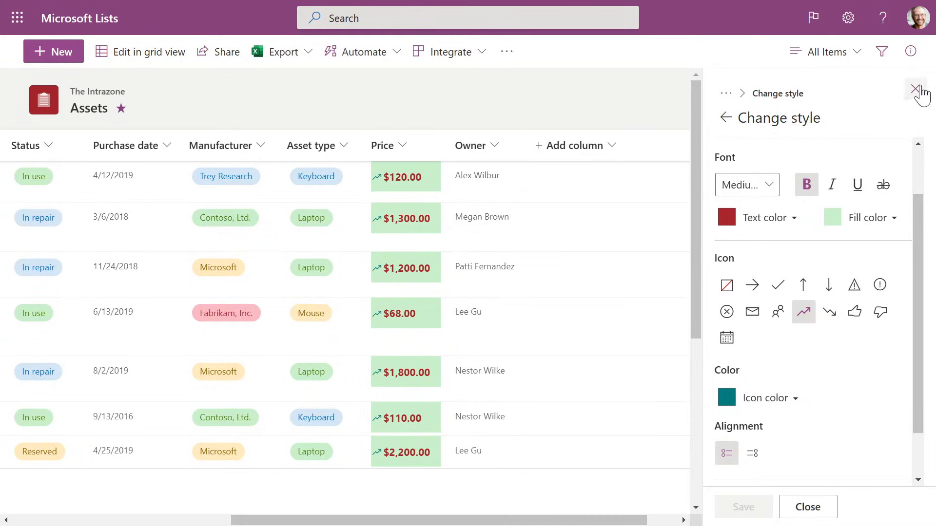
click(726, 121)
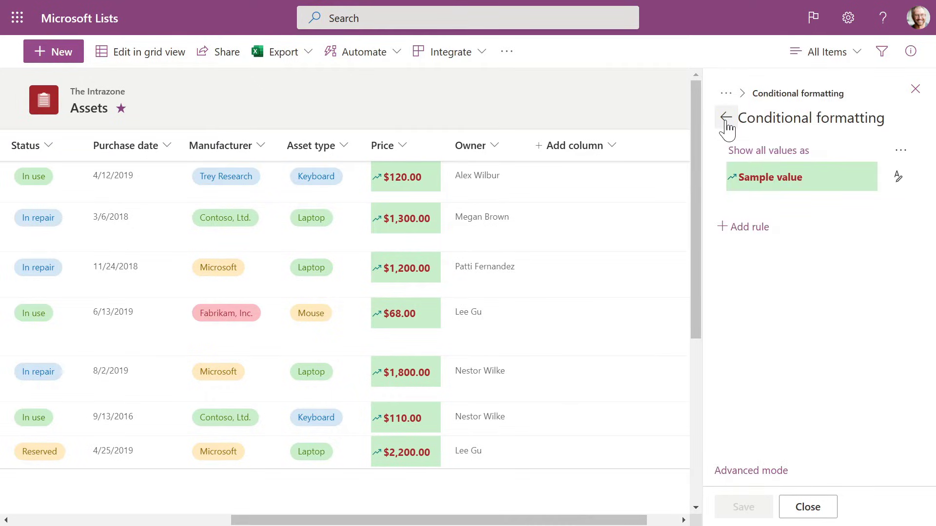
Close the Price panel and open view formatting from the Model column.
click(809, 507)
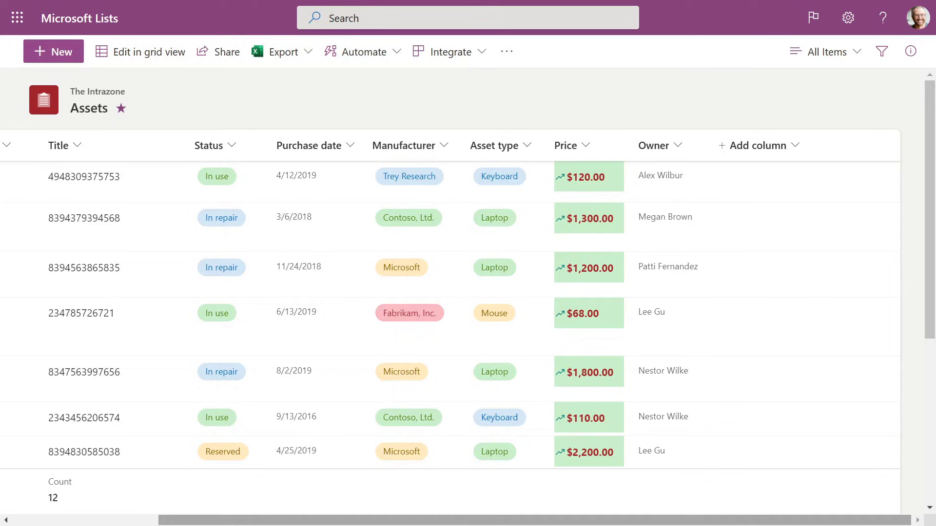
drag(400, 520, 190, 523)
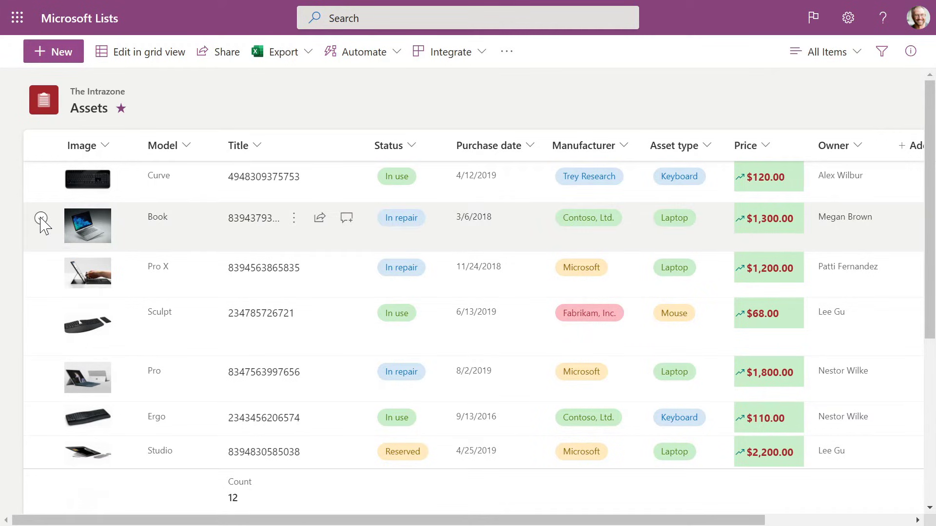
click(190, 153)
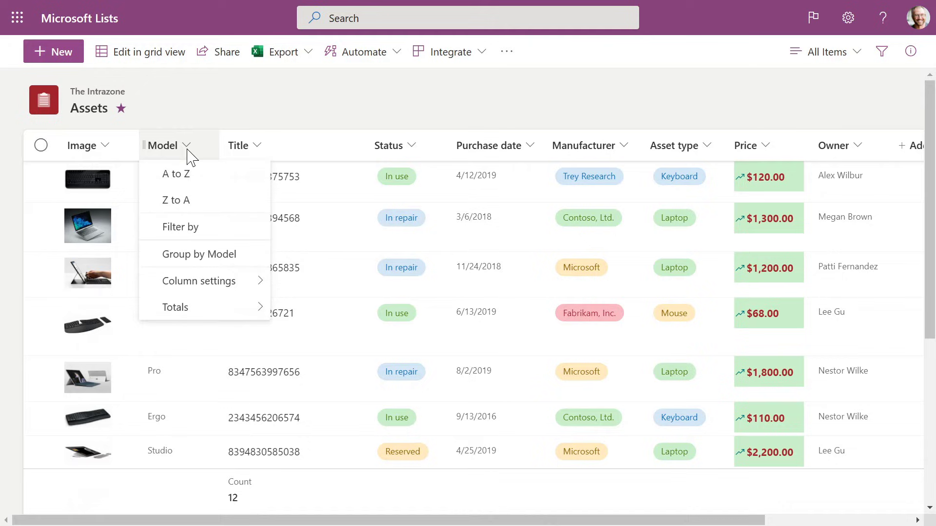
mouse_move(195, 282)
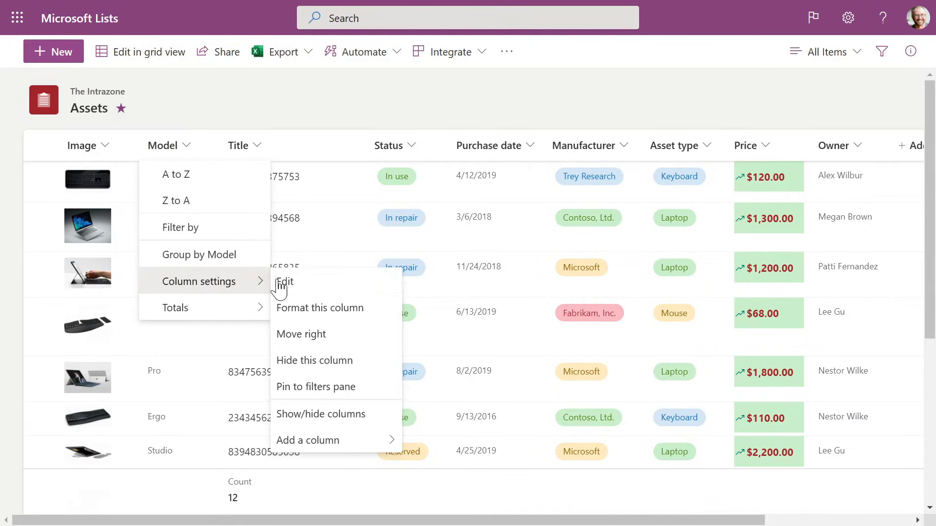
click(324, 312)
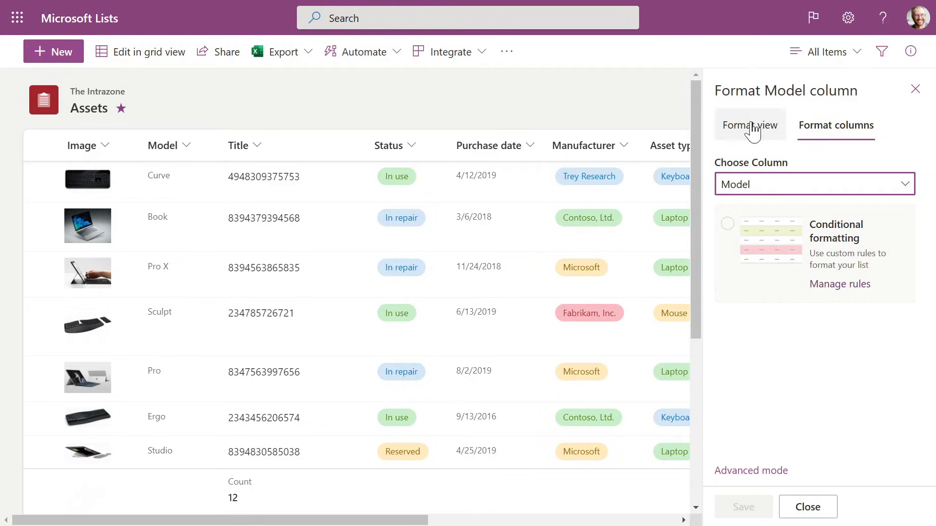
click(736, 138)
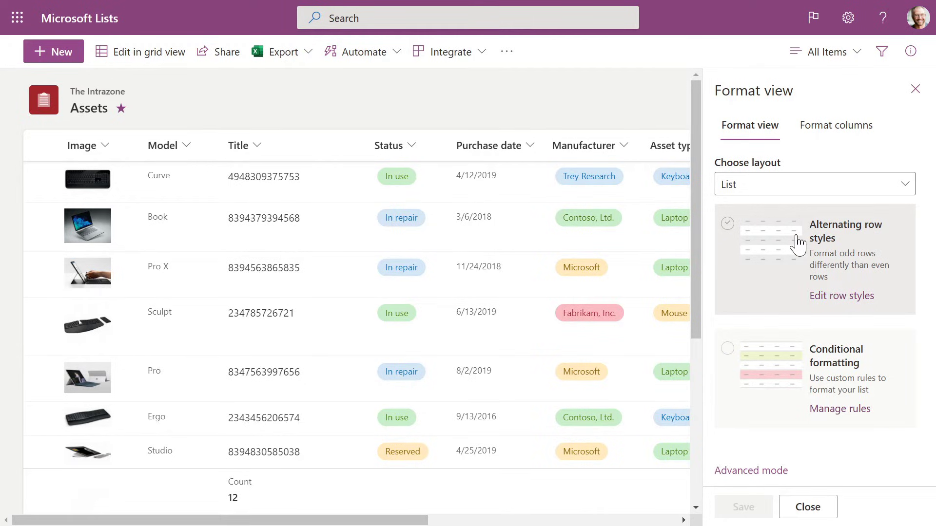
Turn on alternating row styles with light lavender odd rows and show More styles.
click(727, 225)
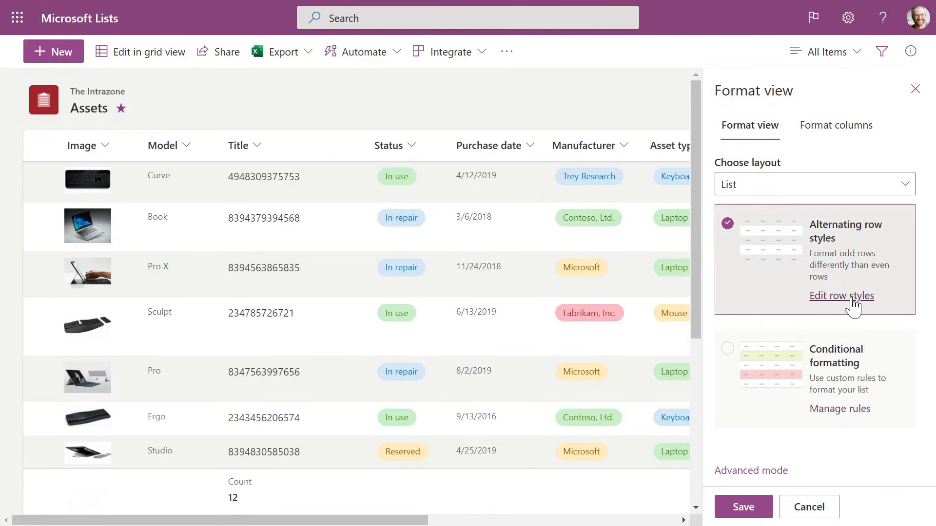
click(853, 298)
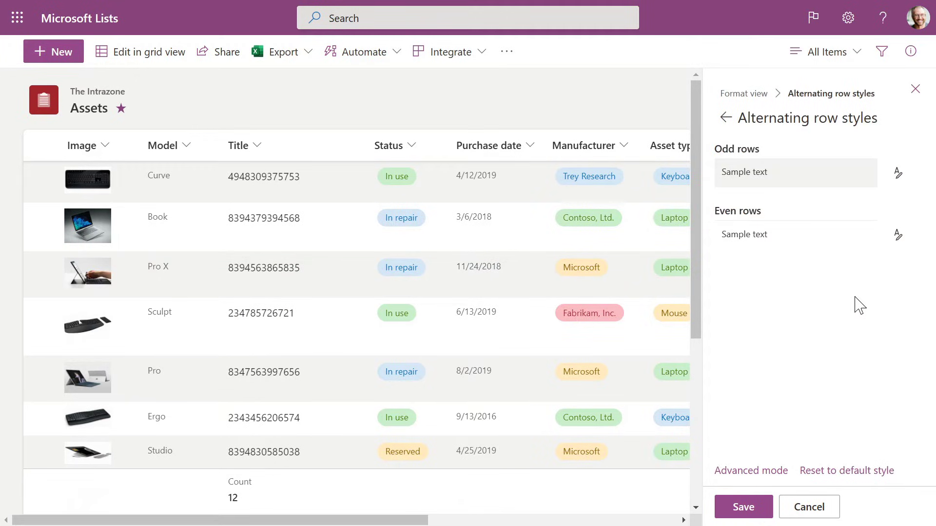
click(898, 174)
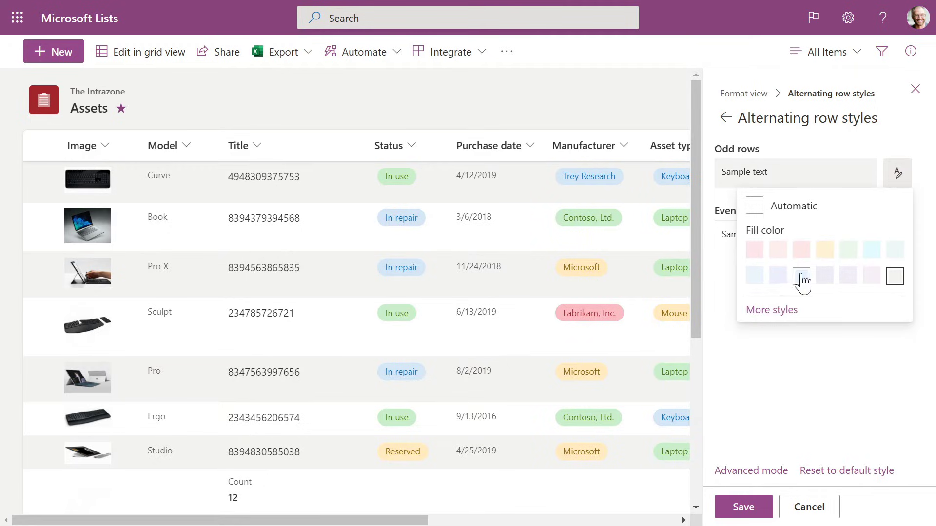
click(826, 276)
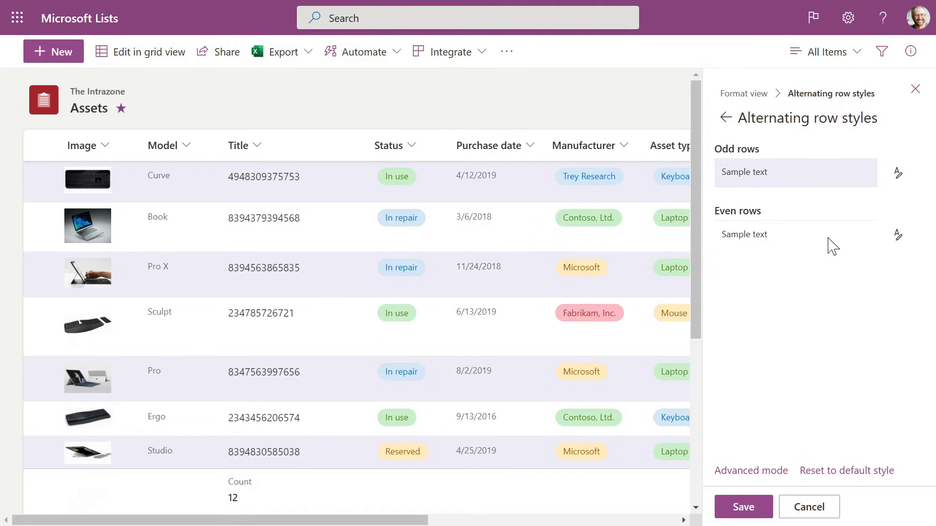
click(899, 174)
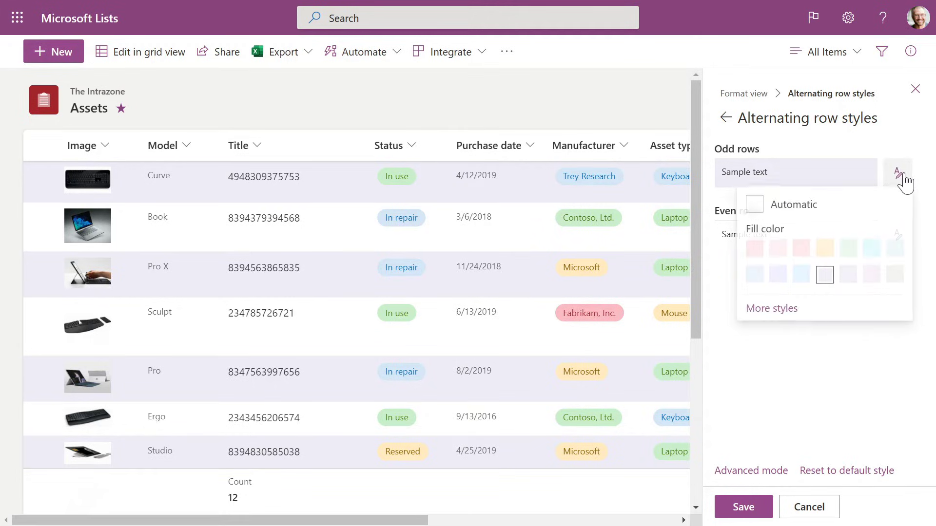
click(775, 312)
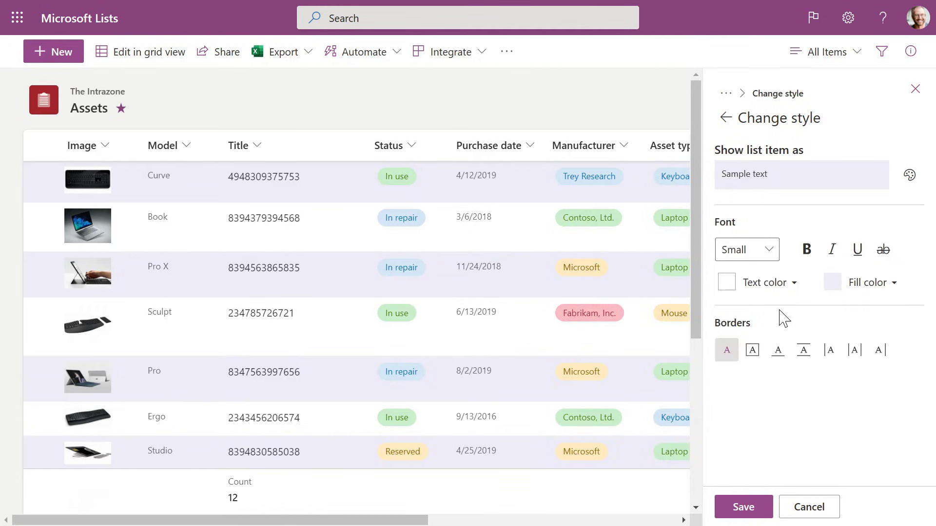
Give odd rows thicker solid grey top and bottom borders, save, and close the panel.
click(779, 351)
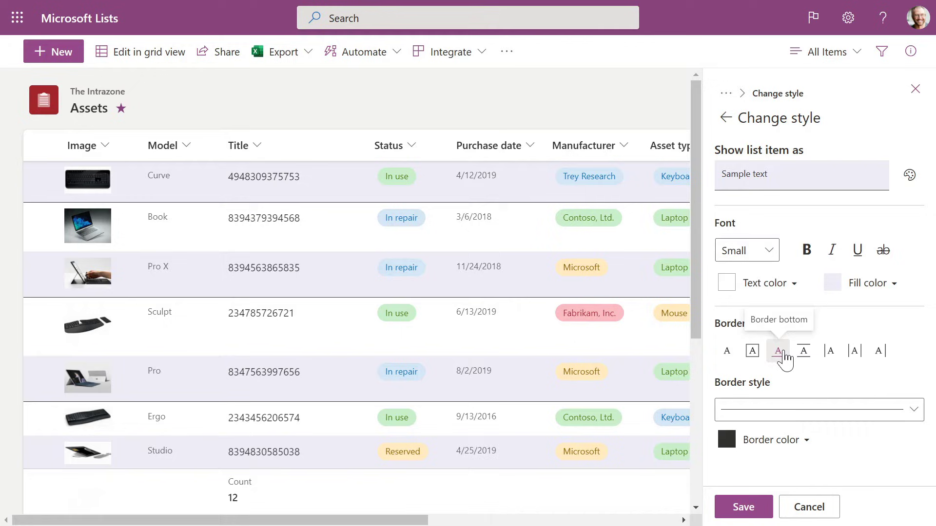
click(804, 353)
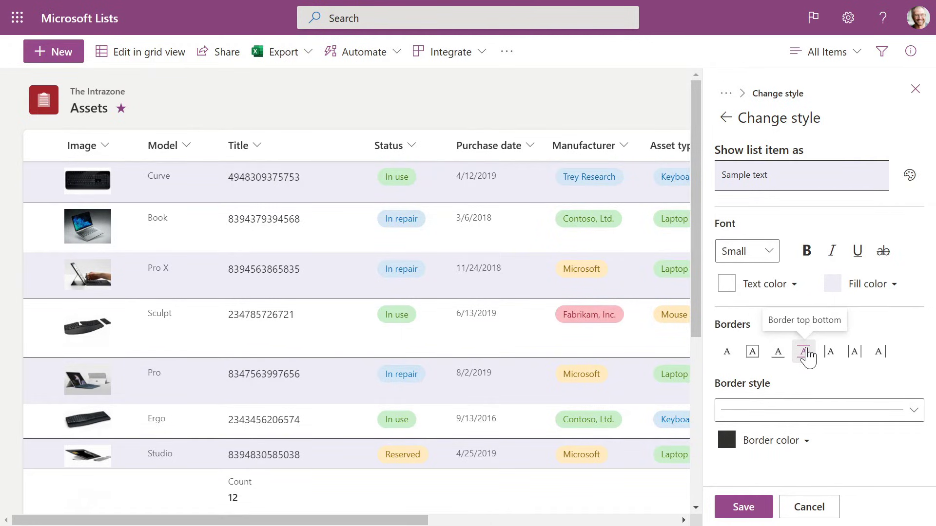
click(819, 411)
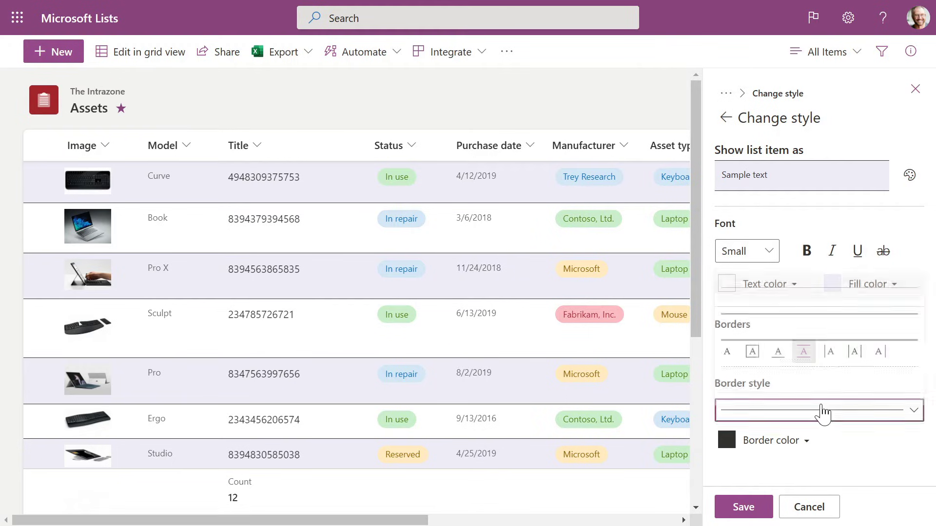
click(812, 303)
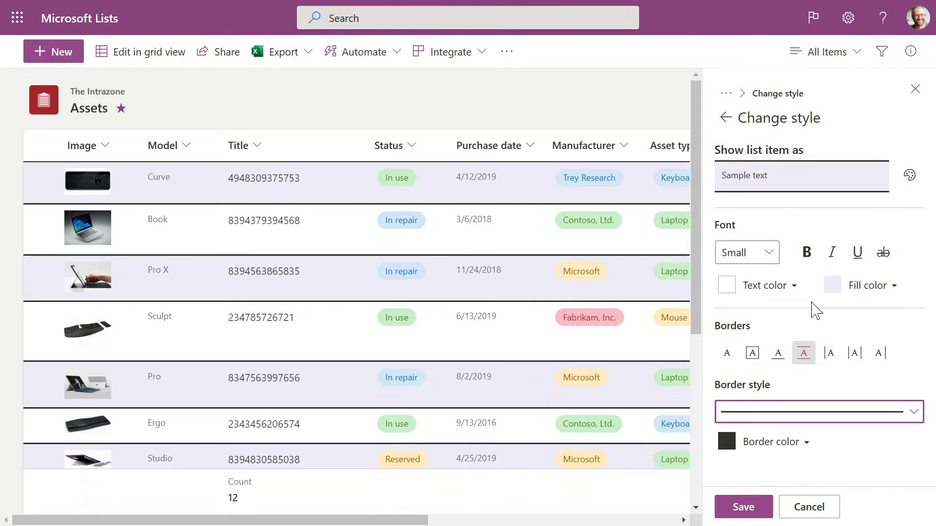
click(795, 443)
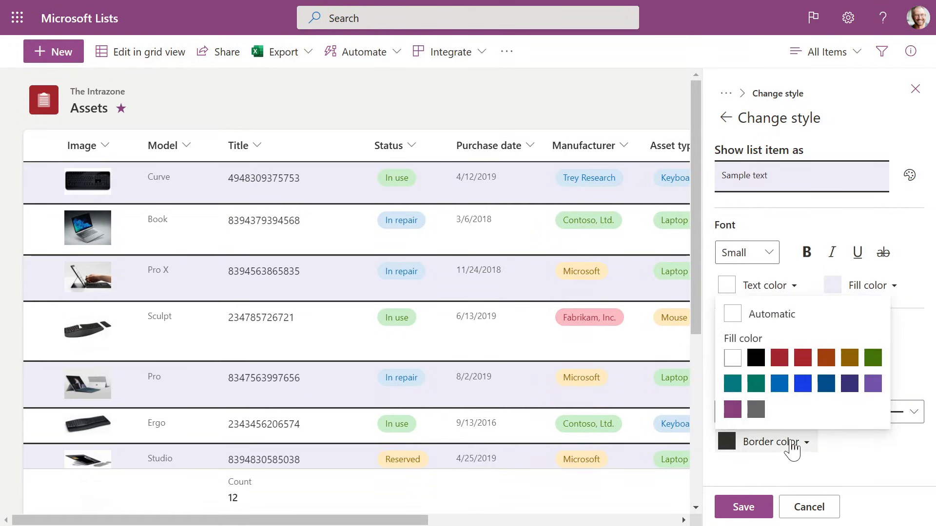
click(757, 410)
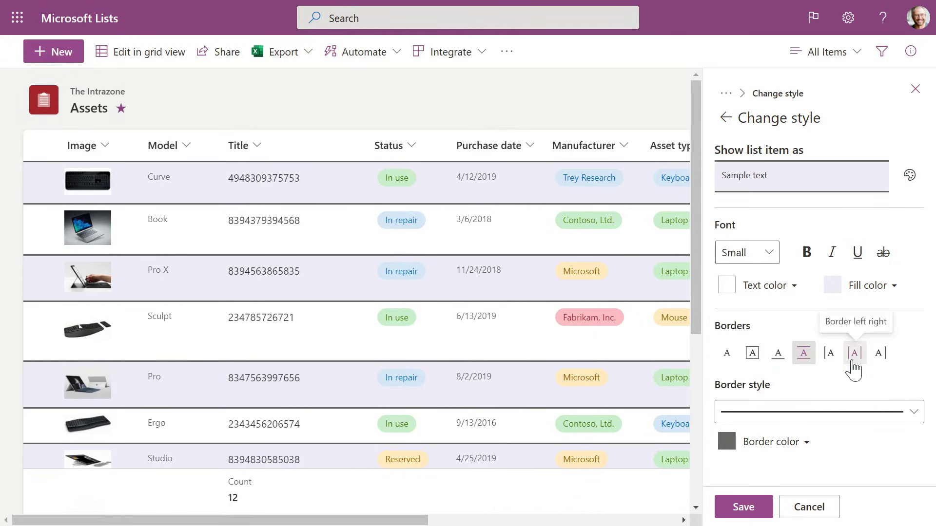
click(745, 509)
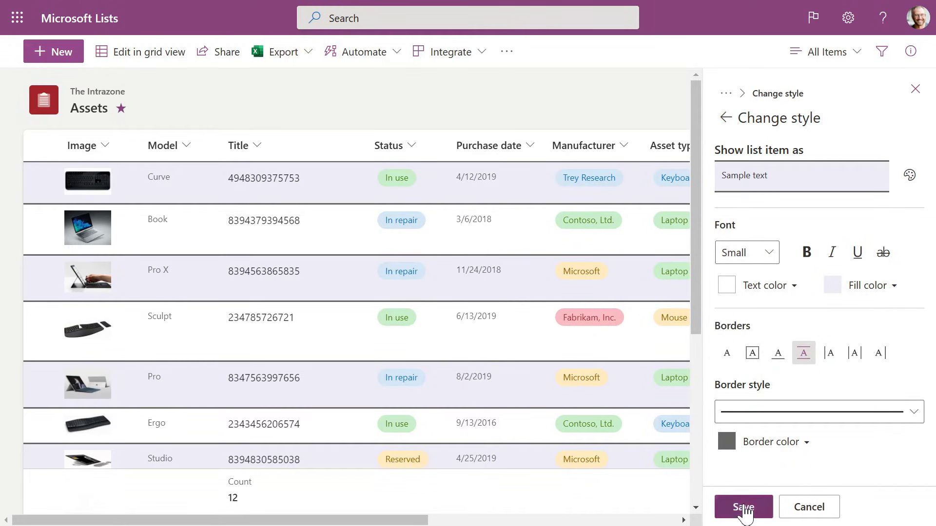
click(916, 90)
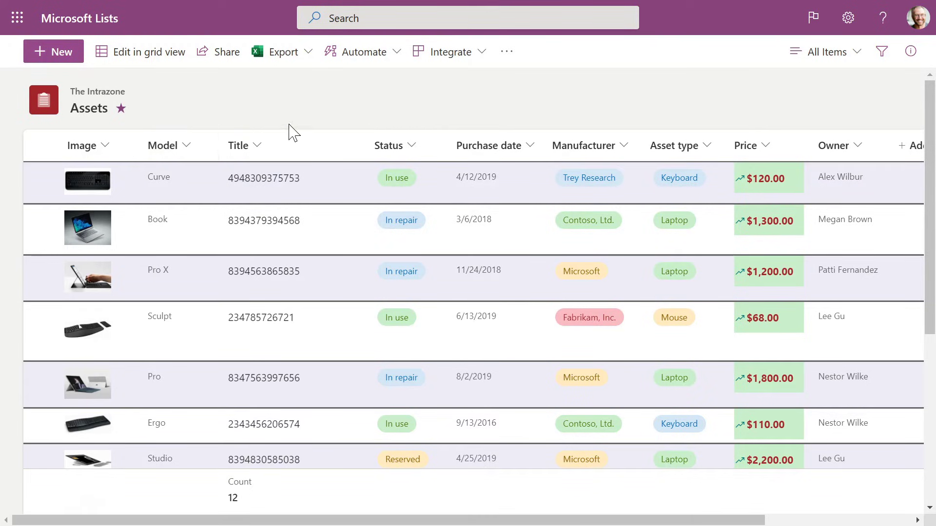
Open the Model column's rules and delete the old Show all values as rule.
click(188, 151)
mouse_move(190, 285)
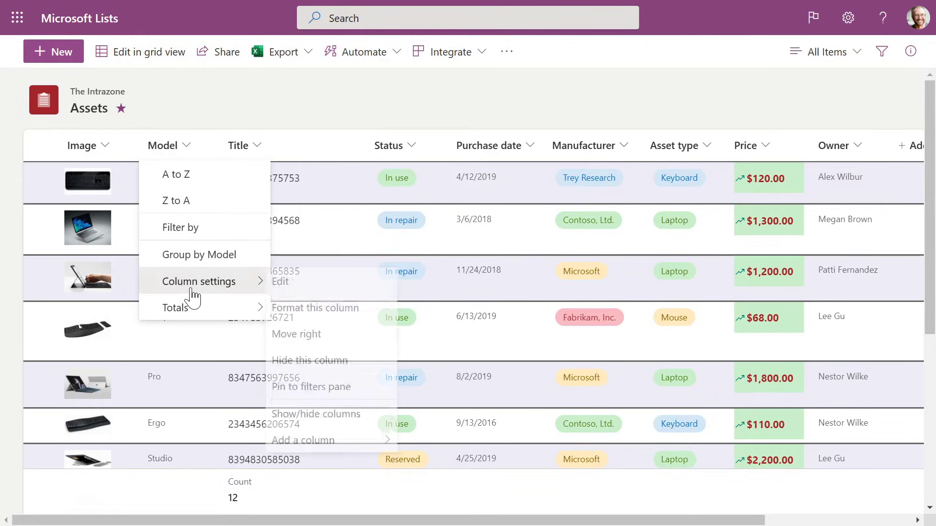
click(331, 312)
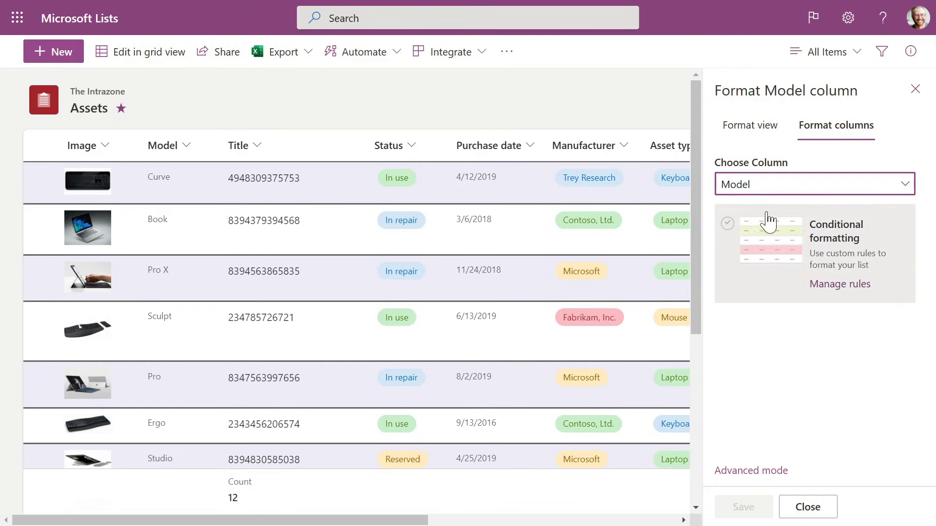
click(727, 232)
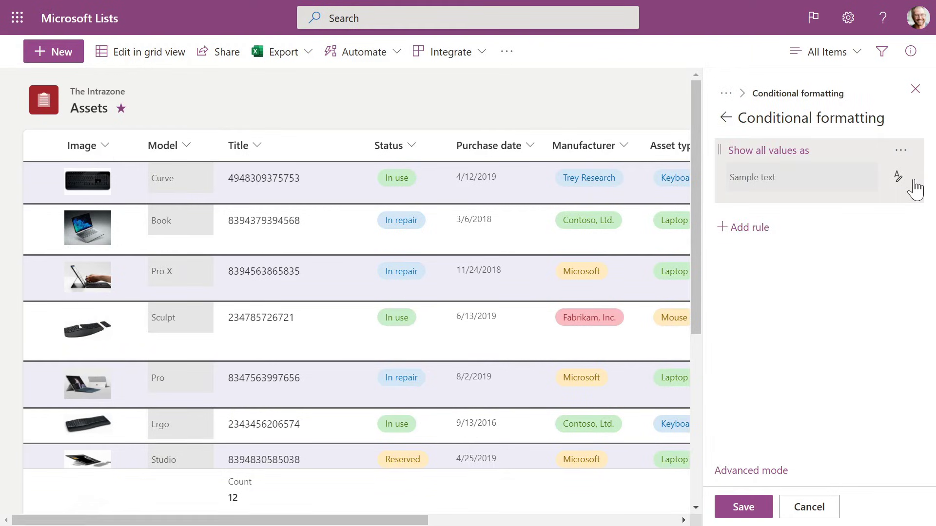
click(901, 151)
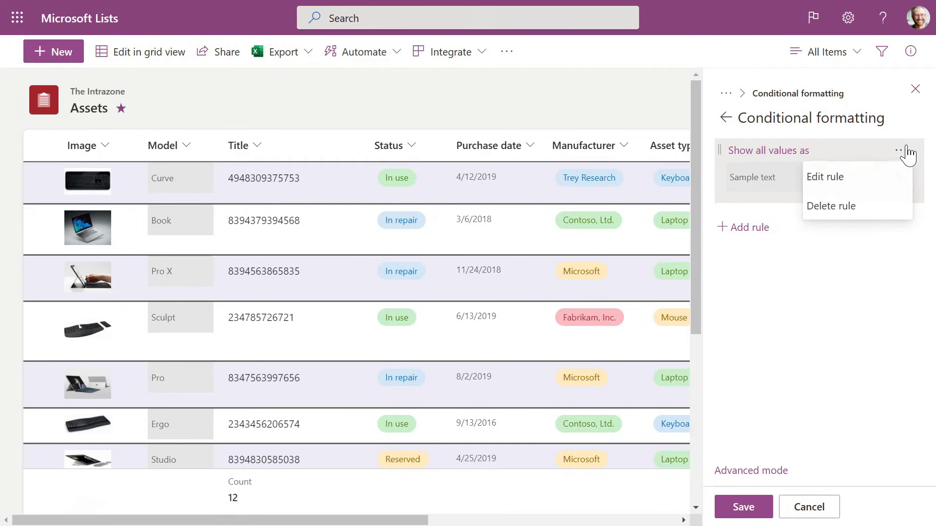
click(845, 210)
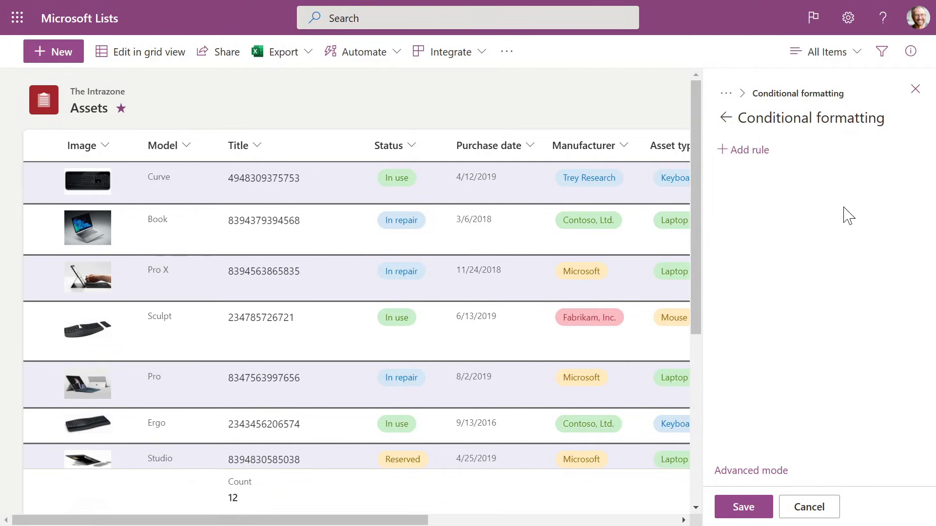
Add a Model rule with the condition Status is equal to Retired.
click(757, 155)
click(781, 171)
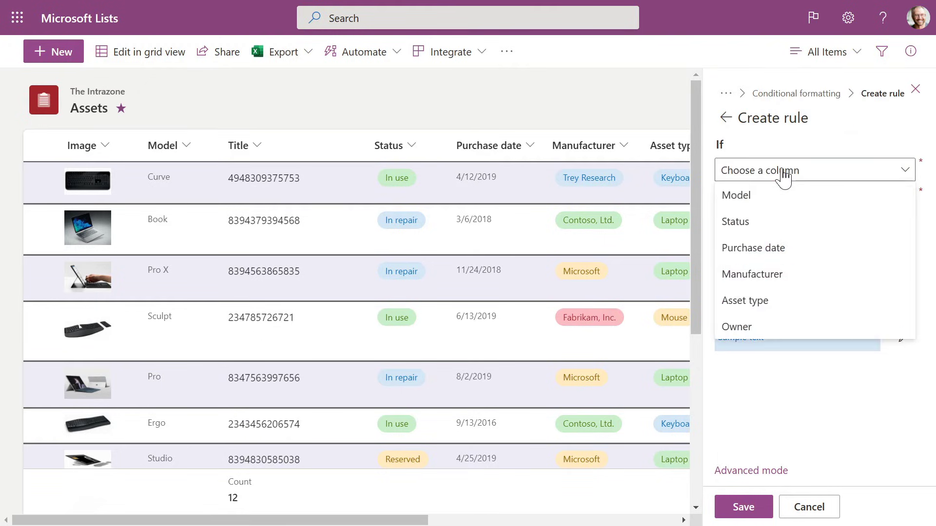
click(753, 225)
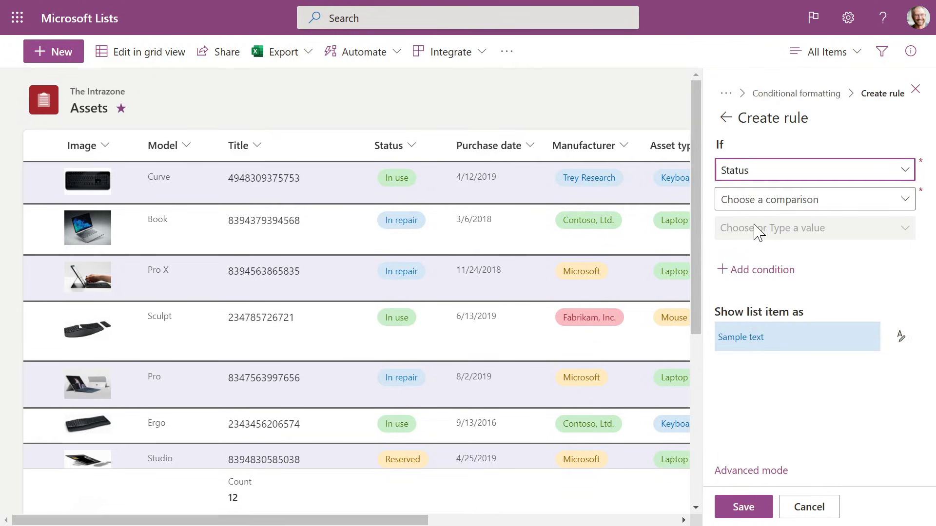
click(775, 201)
click(752, 220)
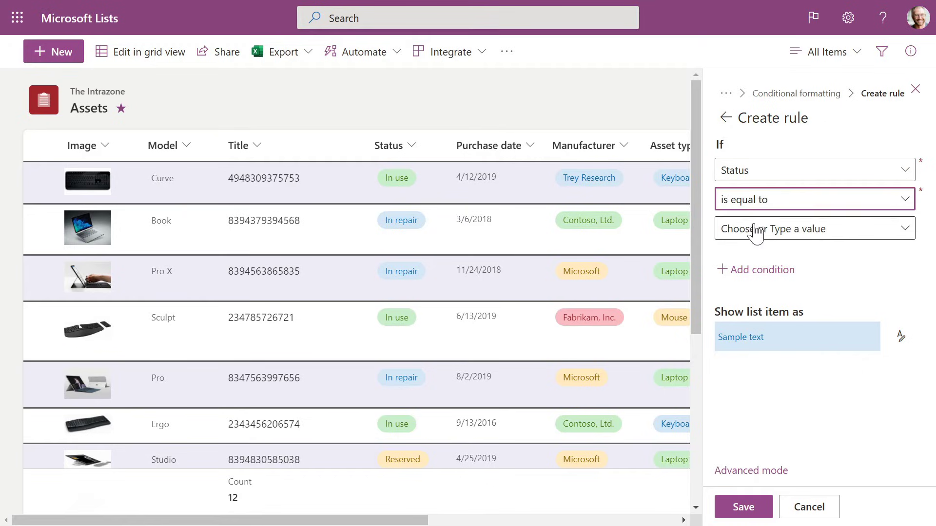
click(770, 230)
click(746, 332)
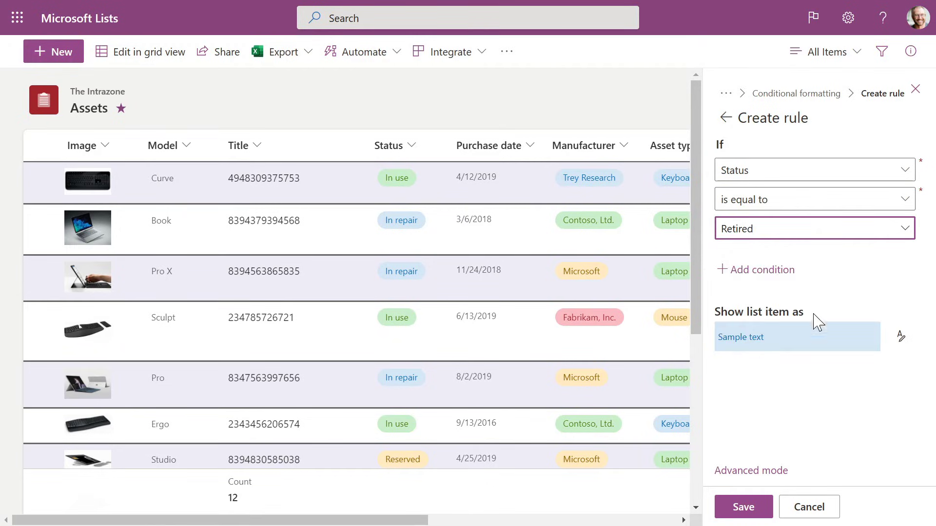
Style the Retired rule with pink fill and bold, struck-through purple text, then save.
click(899, 341)
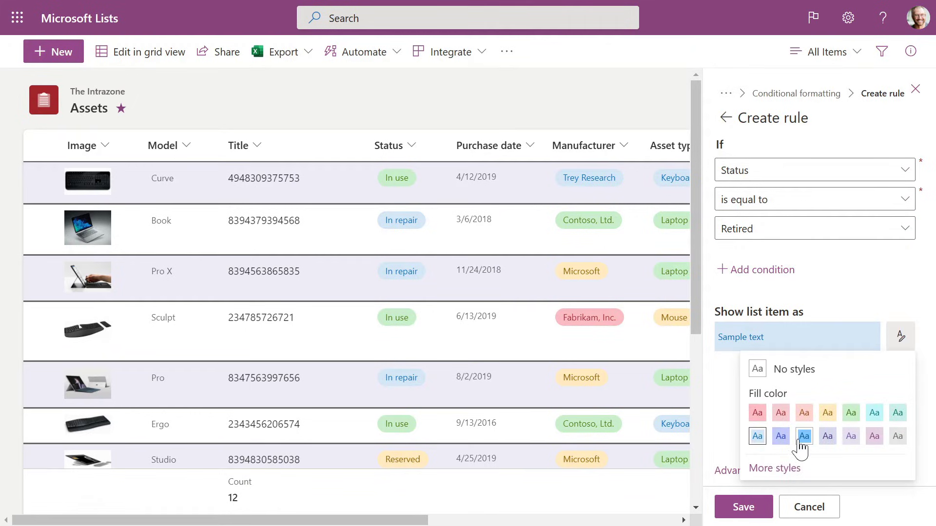
click(793, 469)
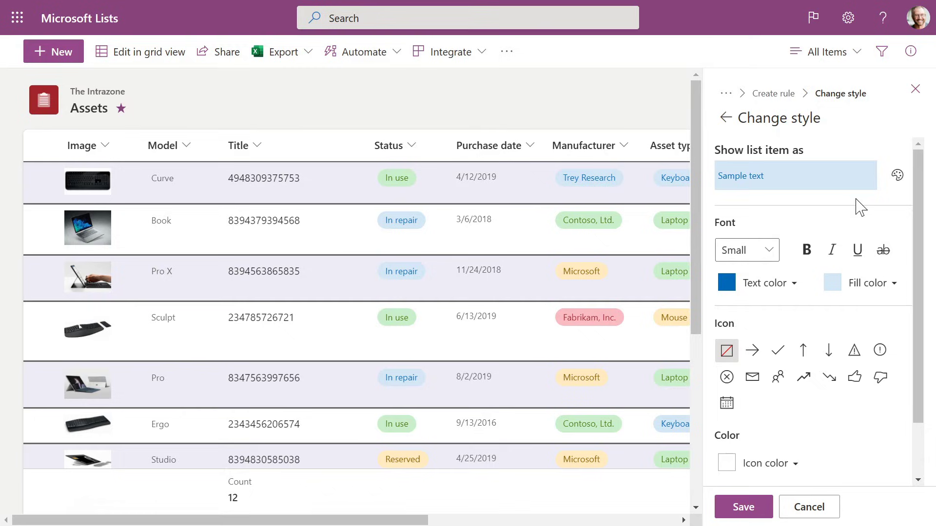
click(897, 175)
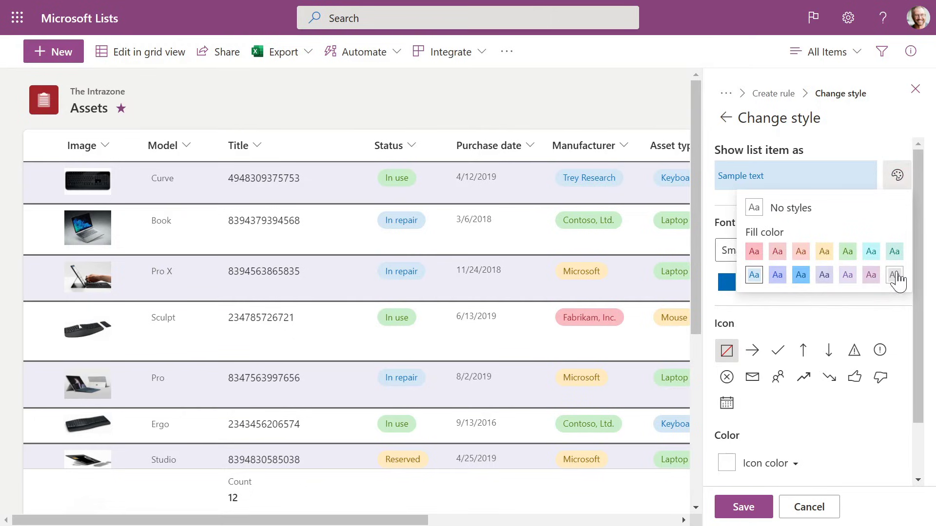
click(871, 276)
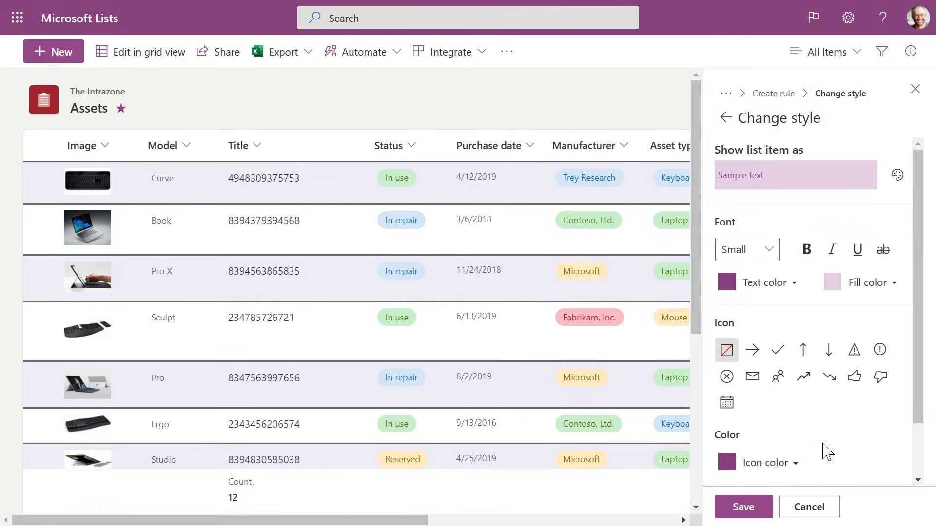
click(882, 251)
click(807, 251)
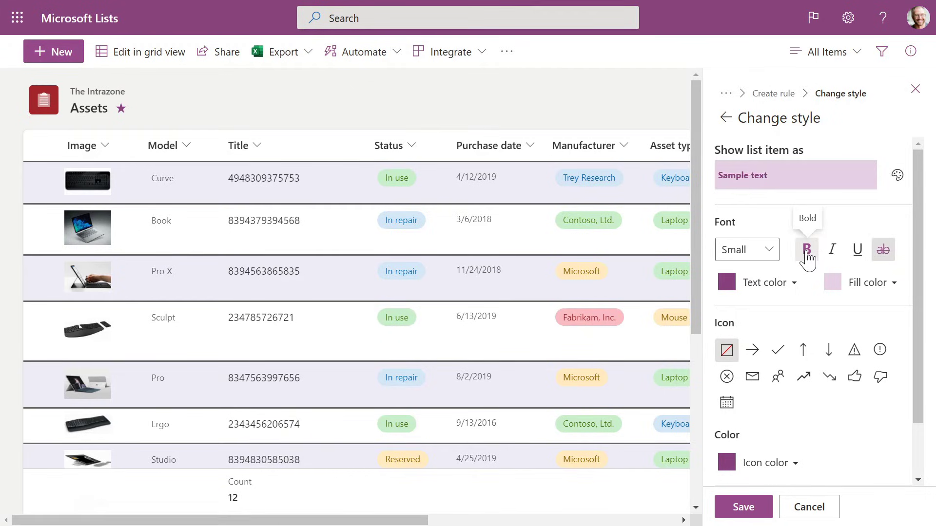
click(745, 508)
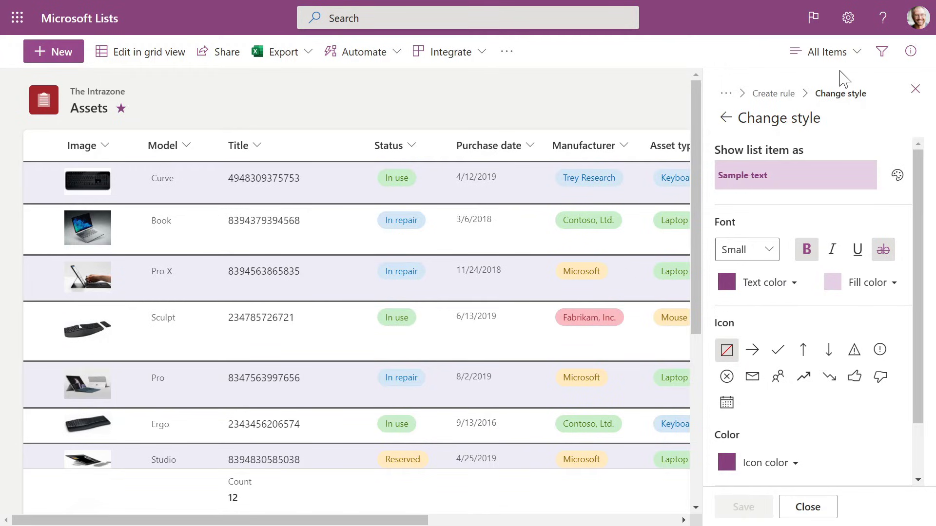
click(915, 89)
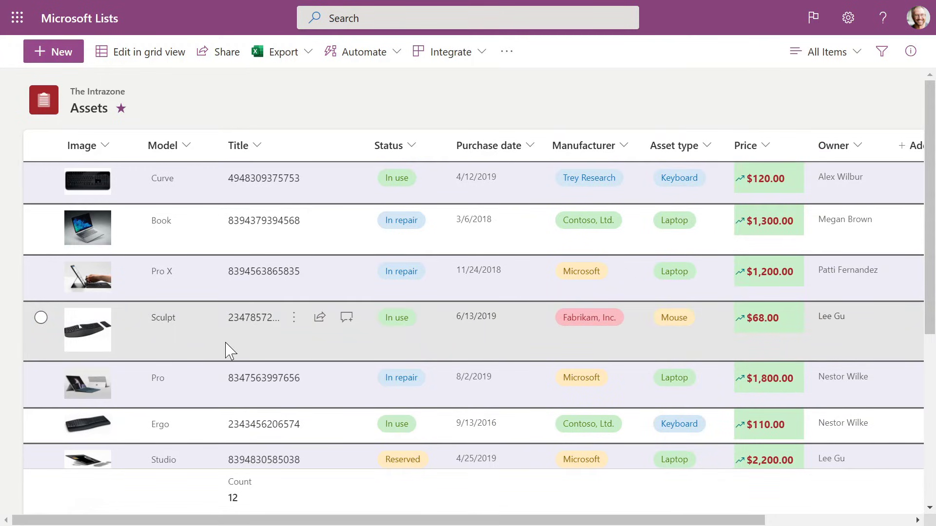
Change the Pro X item's Status to Retired in its details pane.
scroll(195, 292, down, 1)
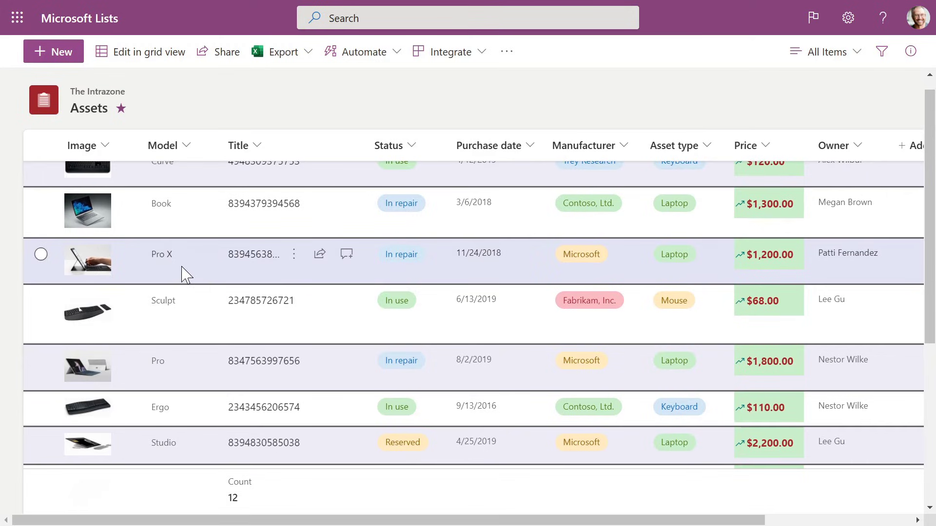
click(180, 272)
click(180, 272)
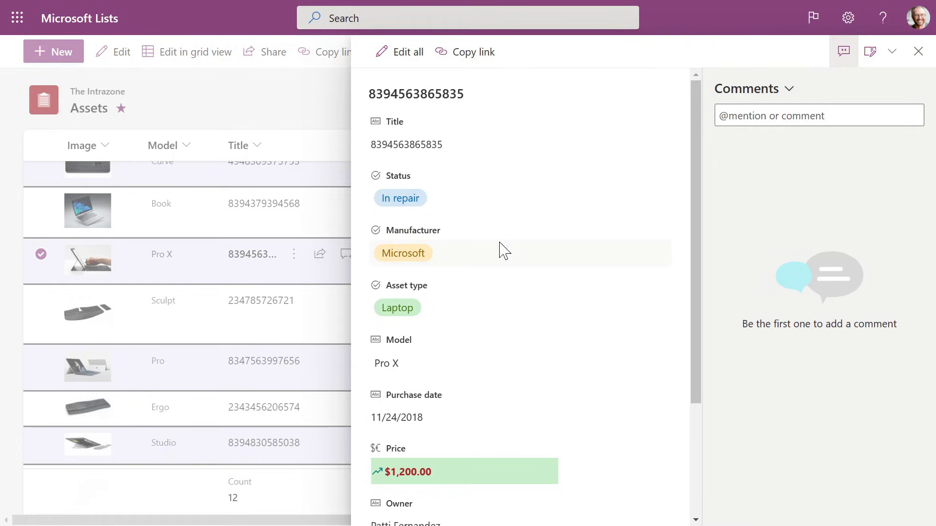
click(440, 208)
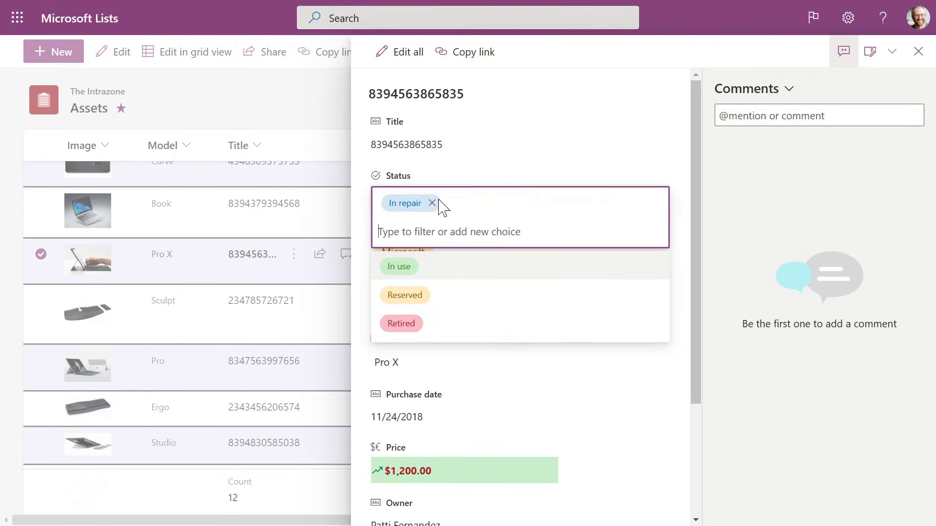
click(423, 330)
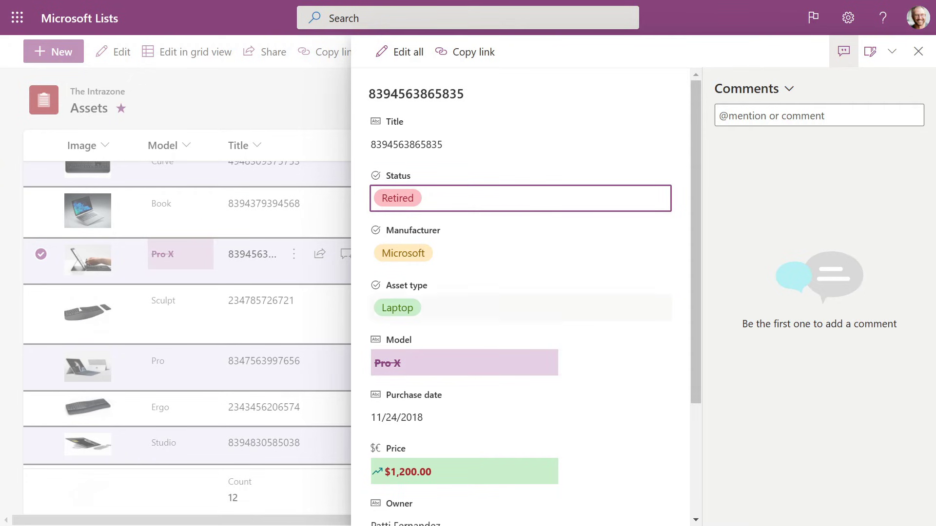
click(919, 51)
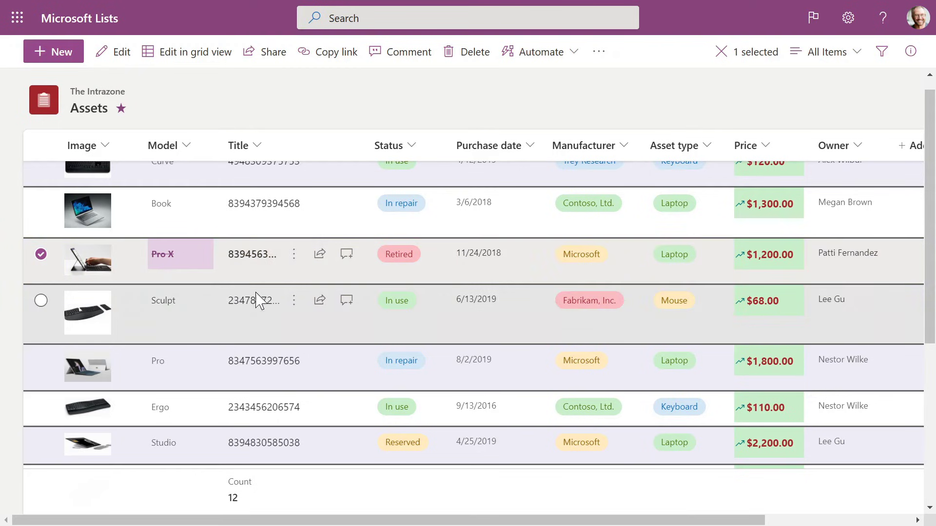
Open the view's conditional formatting rules and delete the existing catch-all rule.
click(185, 147)
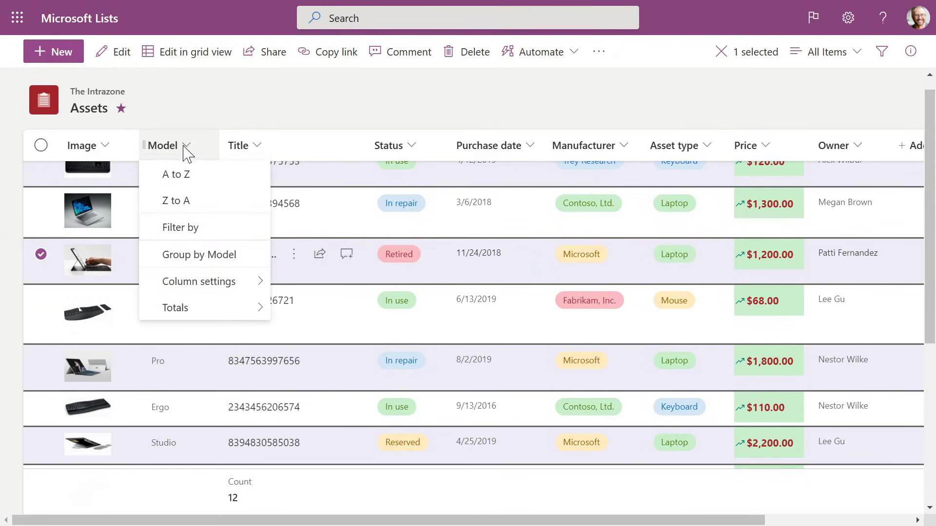
mouse_move(182, 288)
click(323, 308)
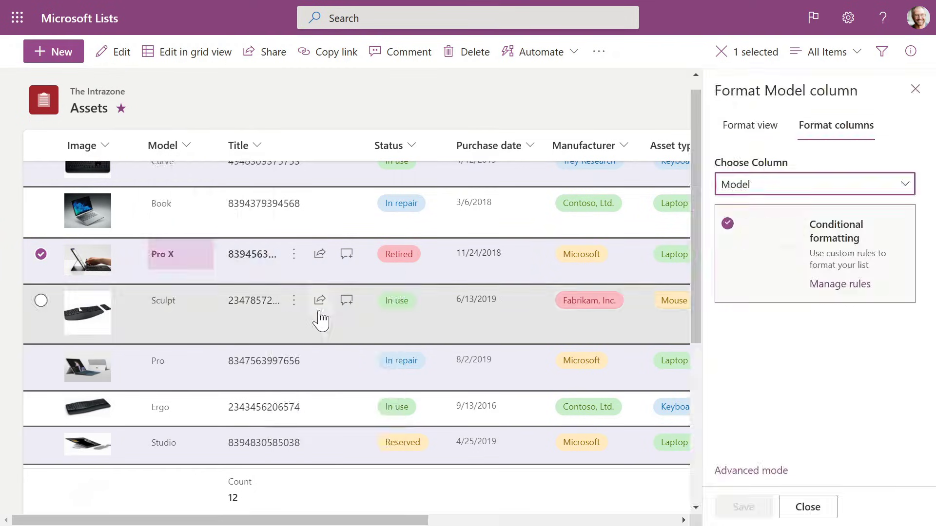
click(751, 138)
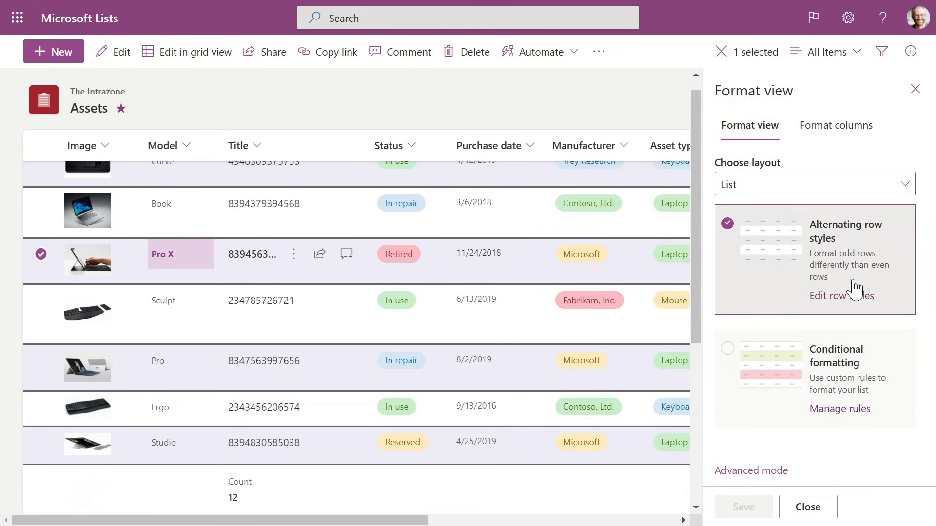
click(771, 390)
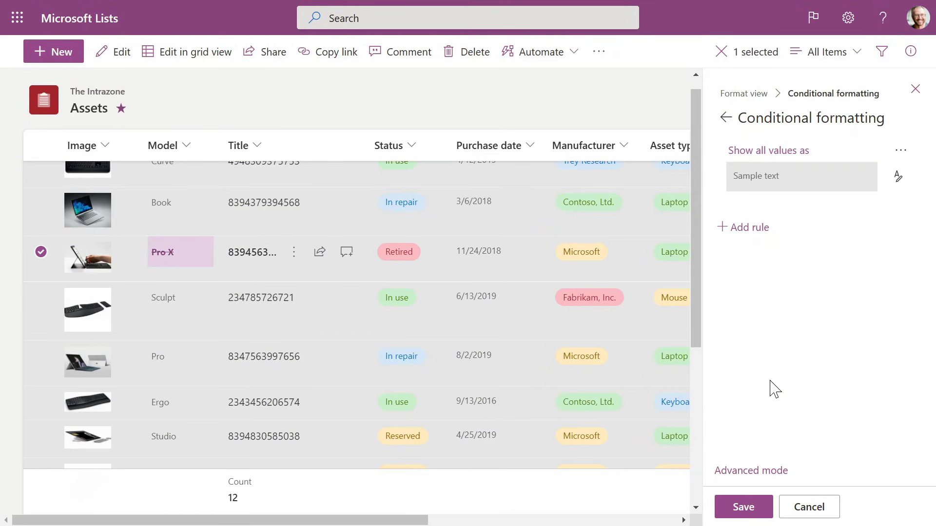
click(902, 151)
click(847, 208)
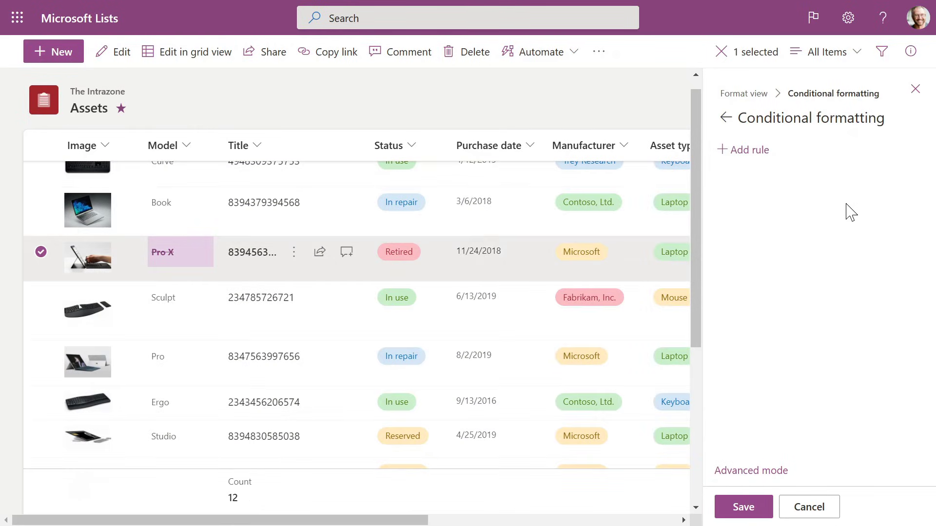
Add a view rule matching rows where Status is equal to Retired.
click(750, 151)
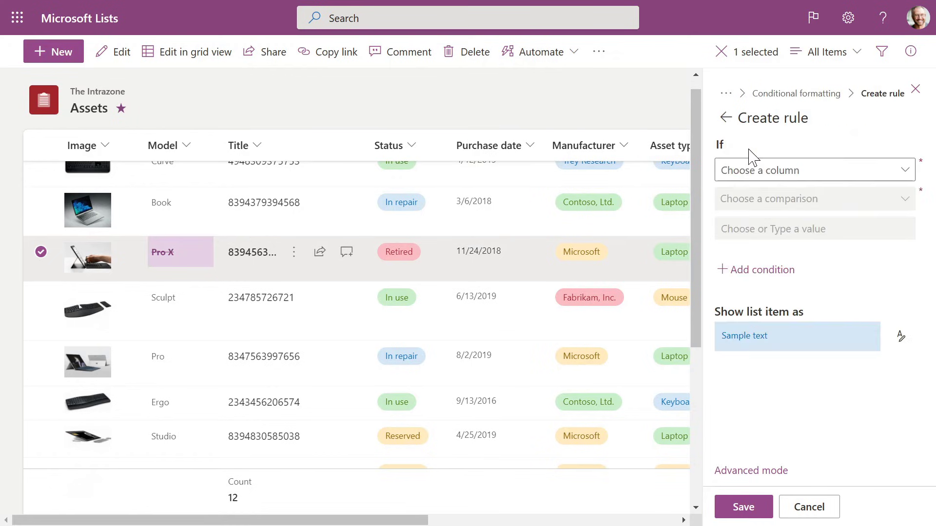
click(766, 175)
click(752, 229)
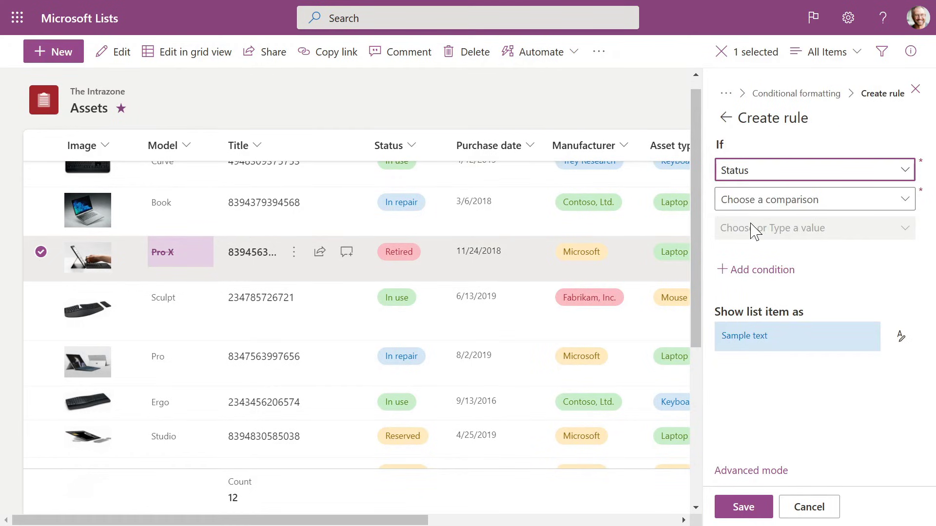
click(767, 203)
click(751, 226)
click(756, 229)
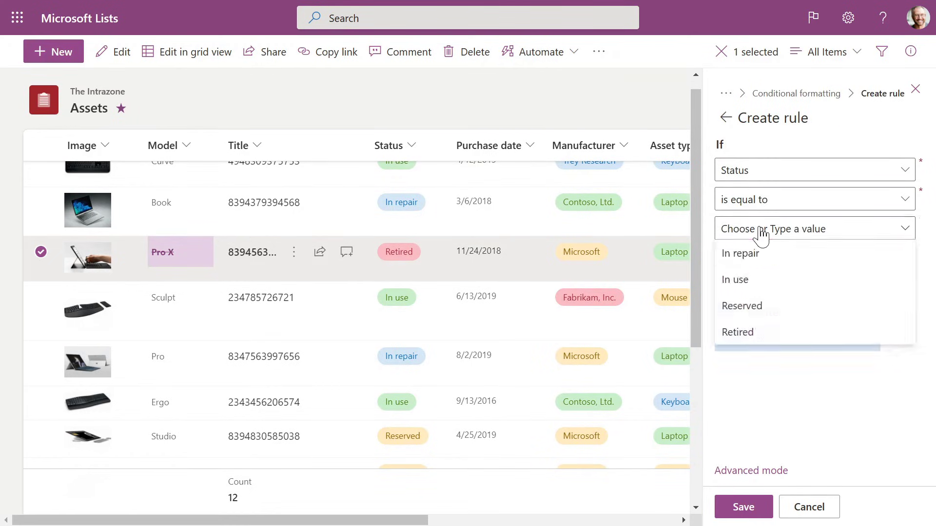
click(741, 333)
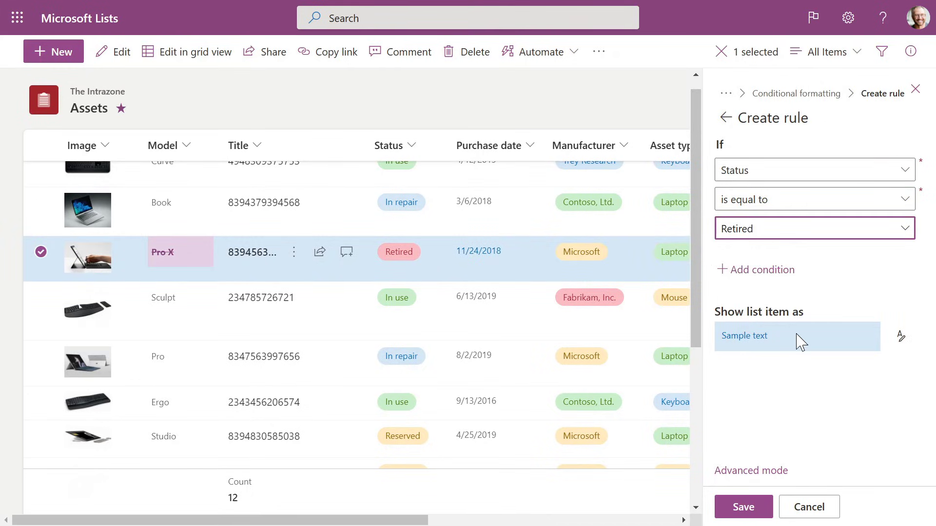
Give Retired rows Red Transparent 50% fill with thick dark red left and right borders.
click(907, 341)
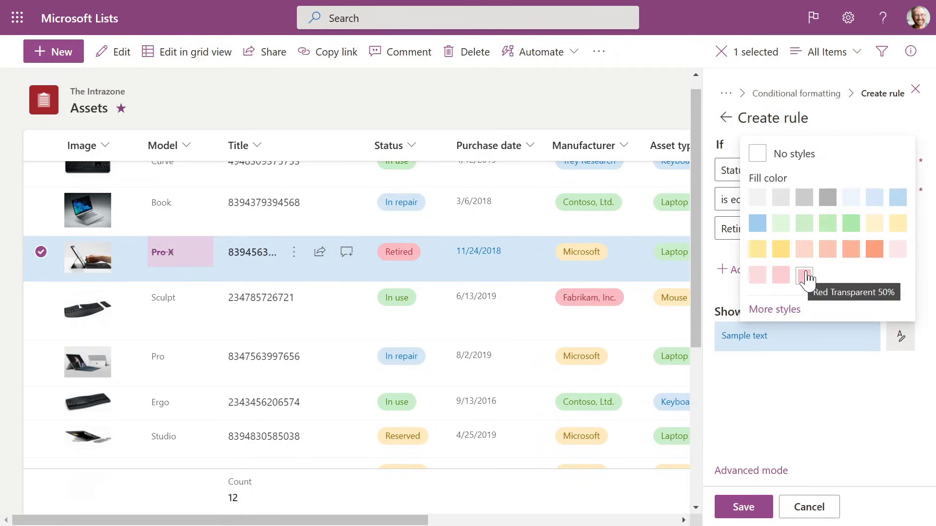
click(805, 276)
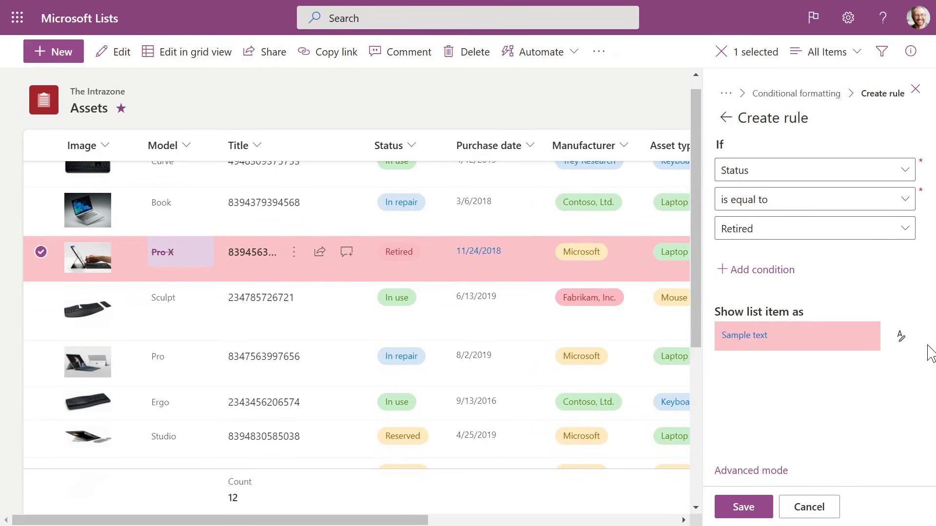
click(901, 337)
click(789, 317)
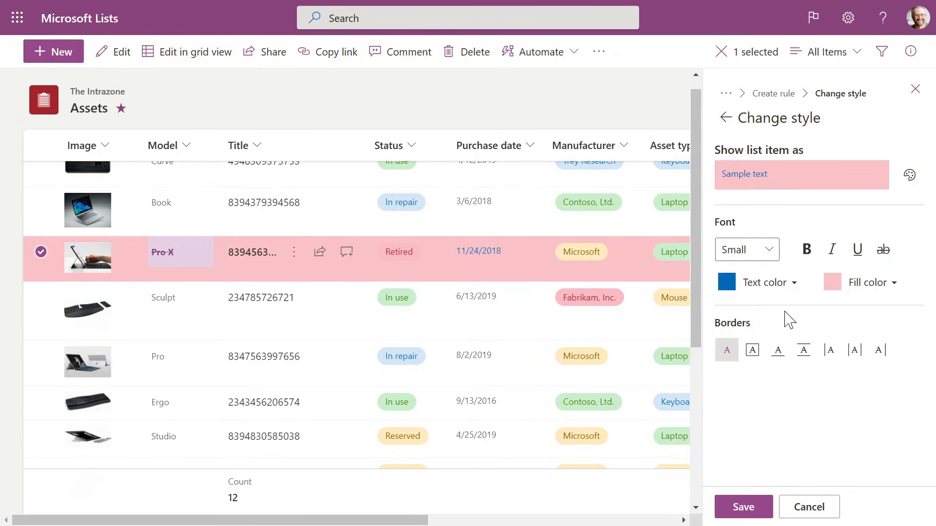
click(855, 353)
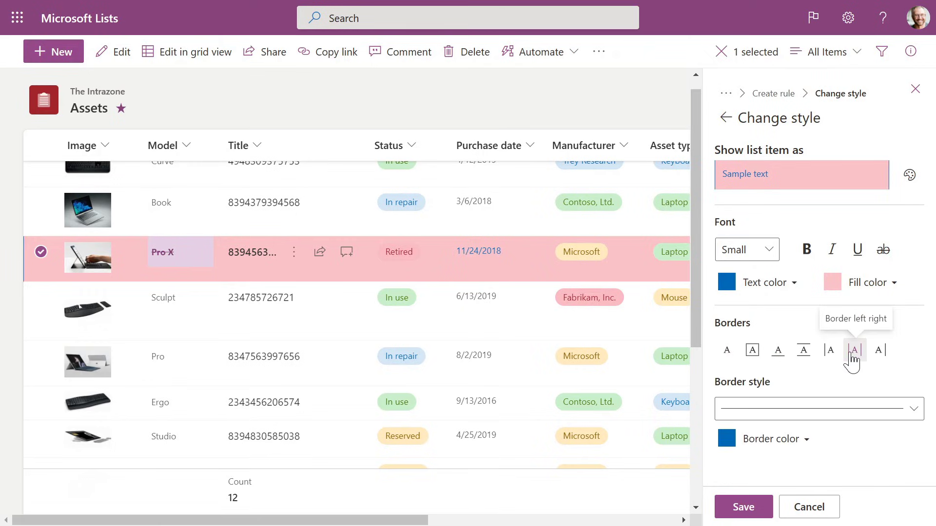
click(863, 410)
click(830, 355)
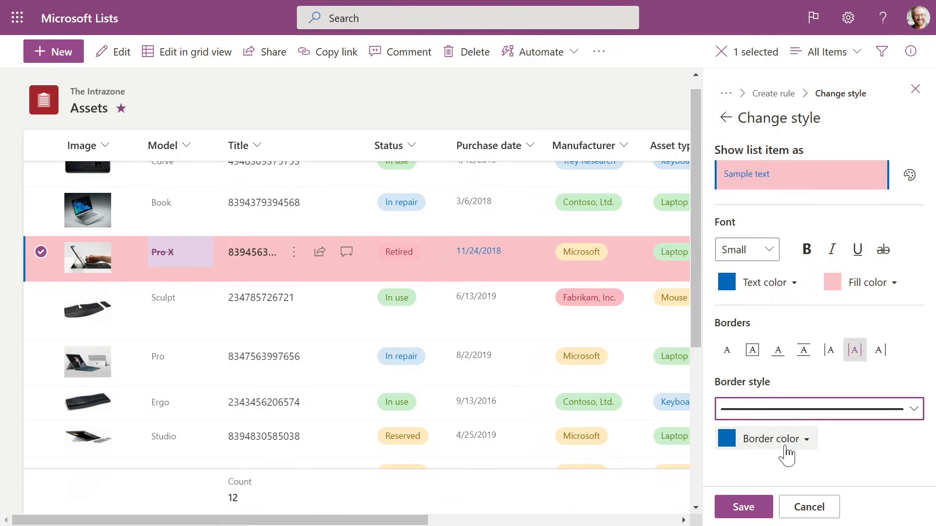
click(785, 443)
click(804, 356)
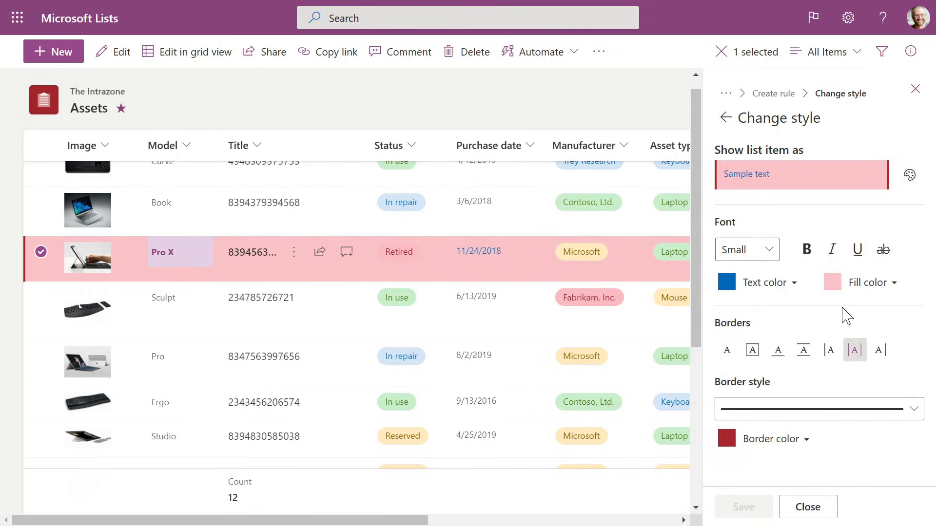
click(807, 507)
Set the Ergo keyboard's Status to Retired in its details pane.
scroll(507, 383, up, 1)
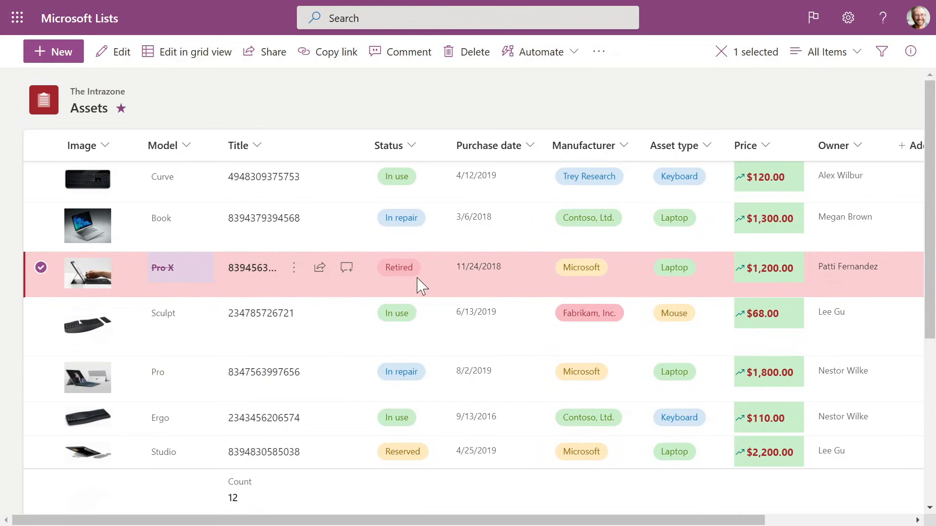
click(204, 430)
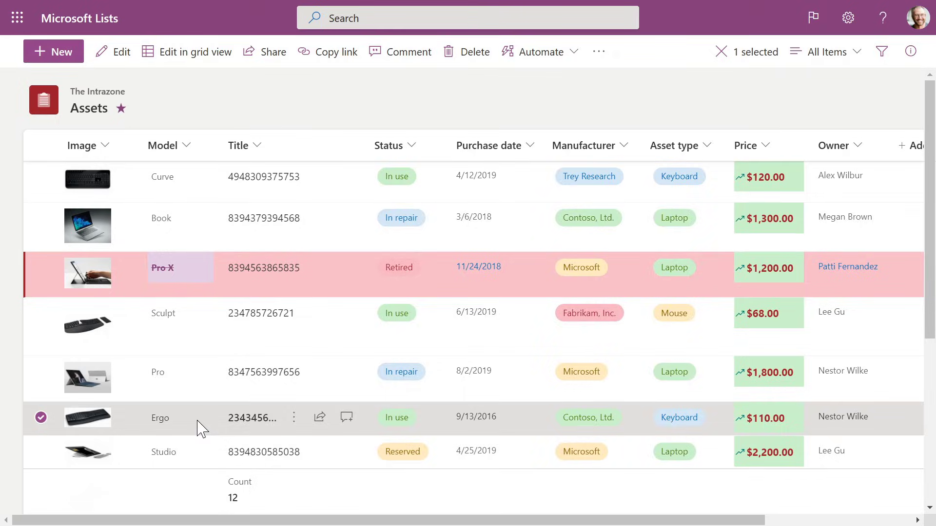
click(346, 417)
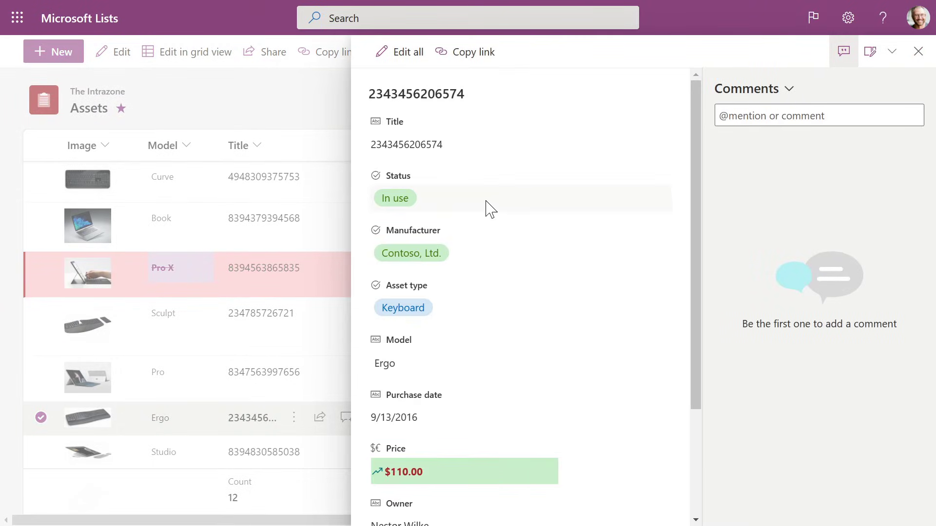
click(487, 209)
click(407, 328)
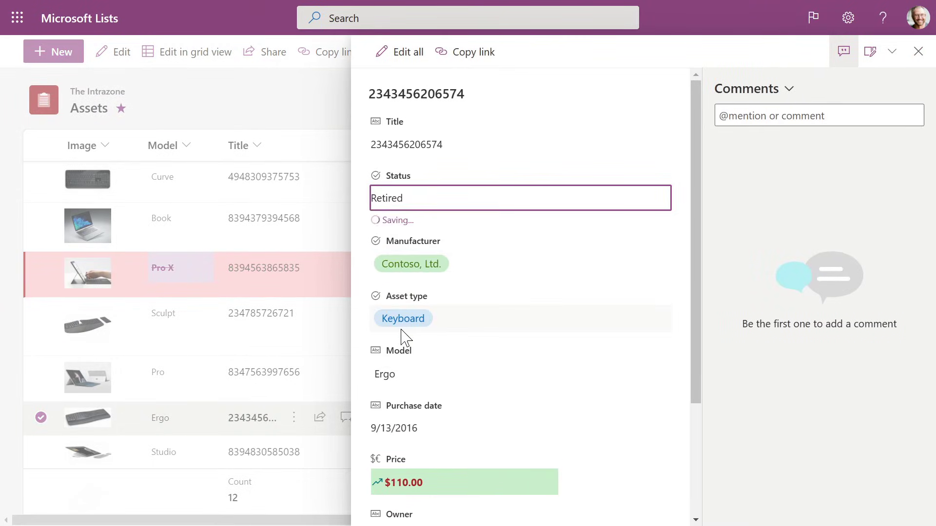
click(918, 51)
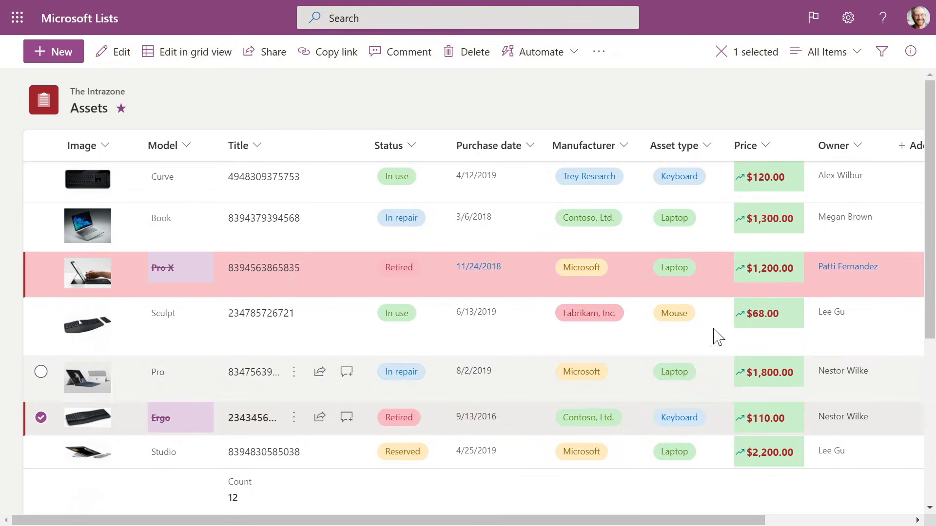
Open the view's row formatting rules from the Model column and start another rule.
key(Escape)
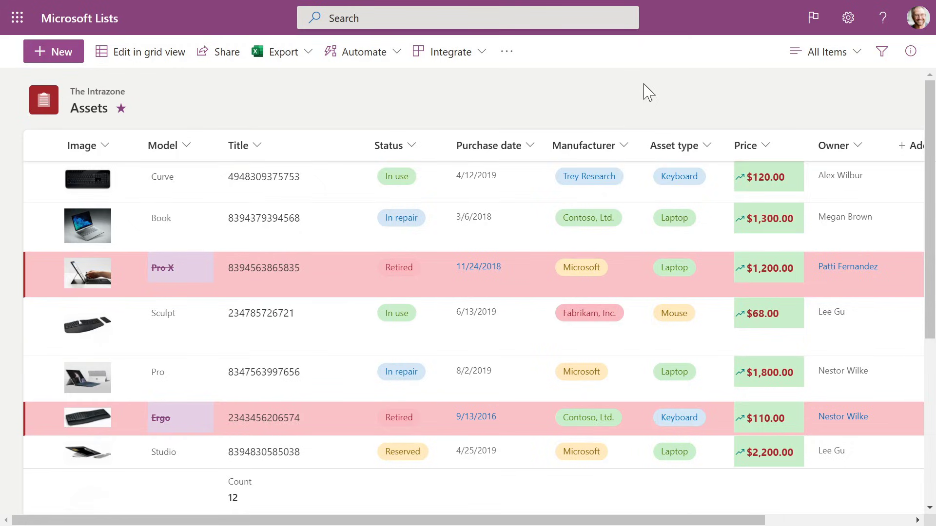
click(187, 146)
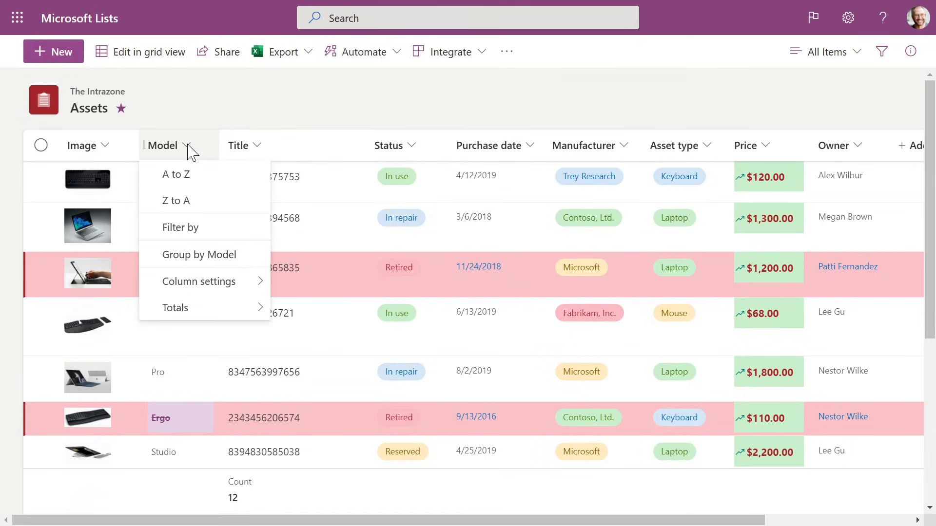
mouse_move(199, 288)
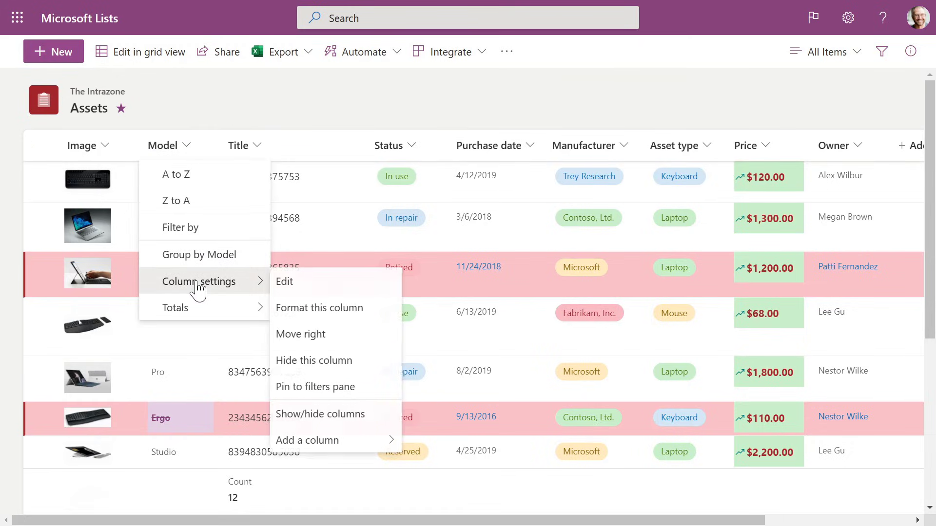
click(336, 312)
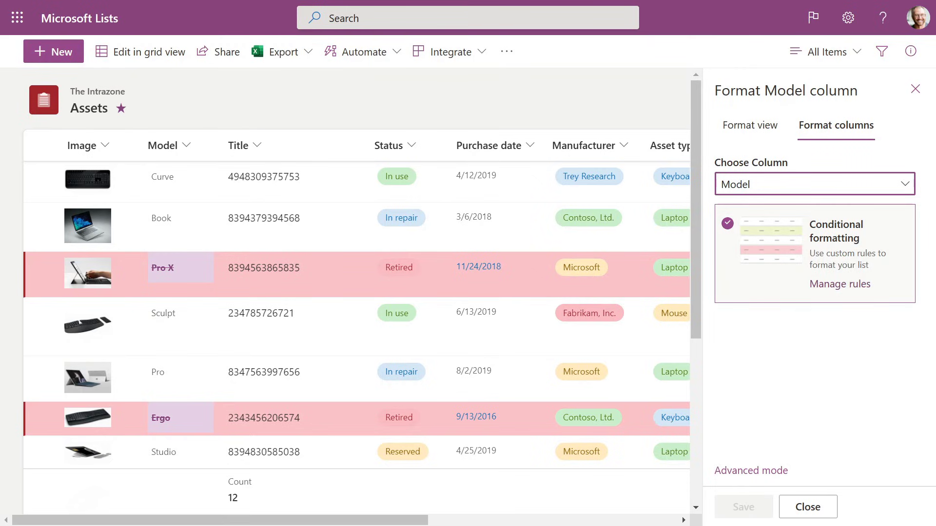
click(751, 128)
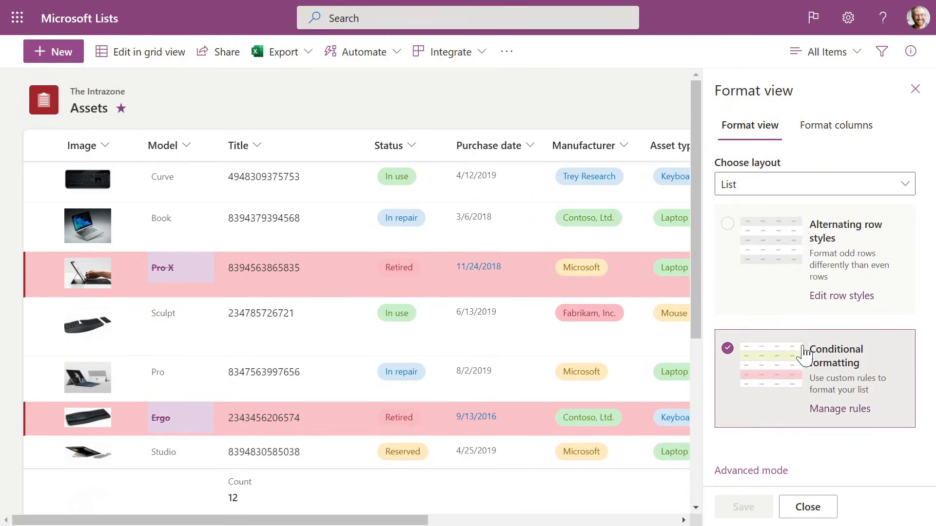
click(835, 411)
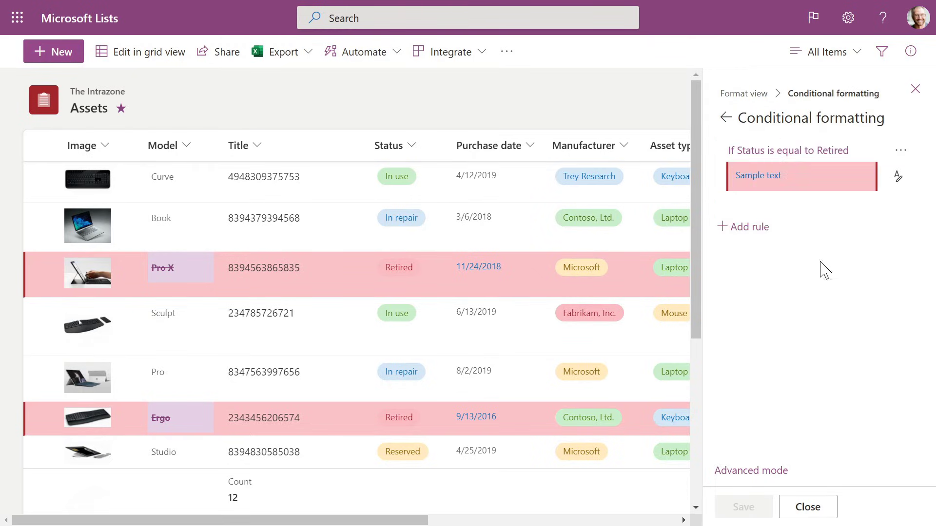
click(753, 228)
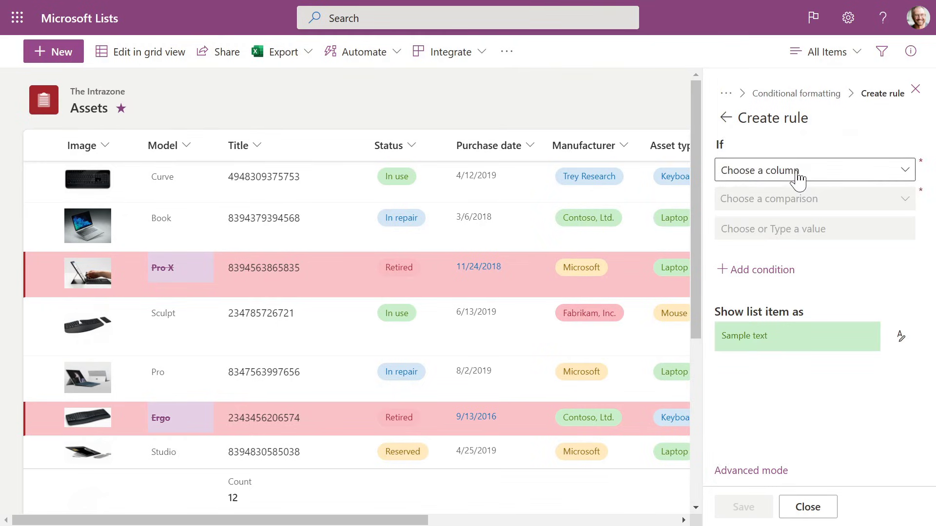
Set the new rule's condition to Status is equal to Reserved.
click(797, 176)
click(755, 228)
click(774, 201)
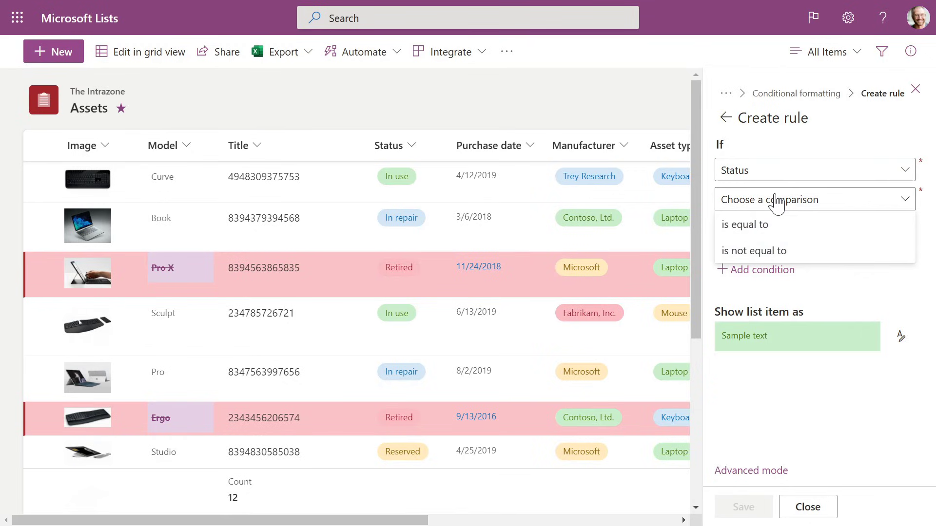
click(773, 228)
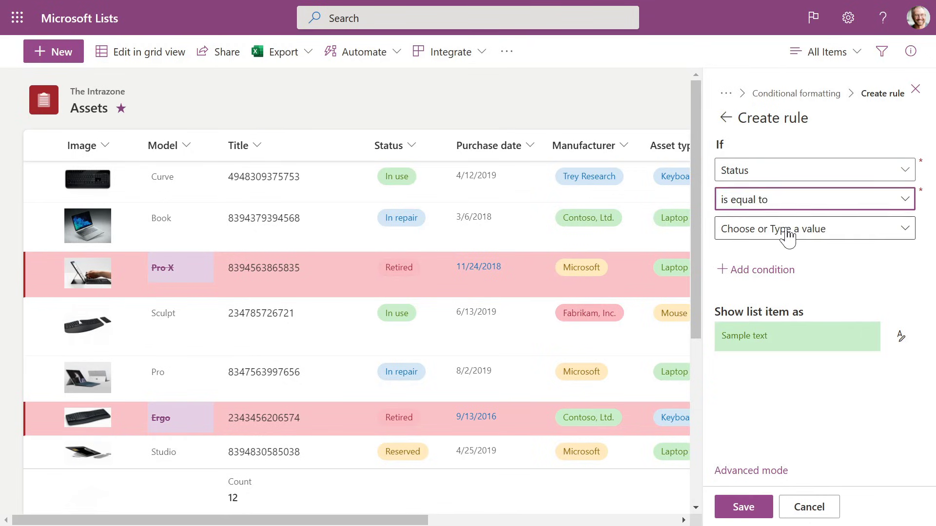
click(787, 232)
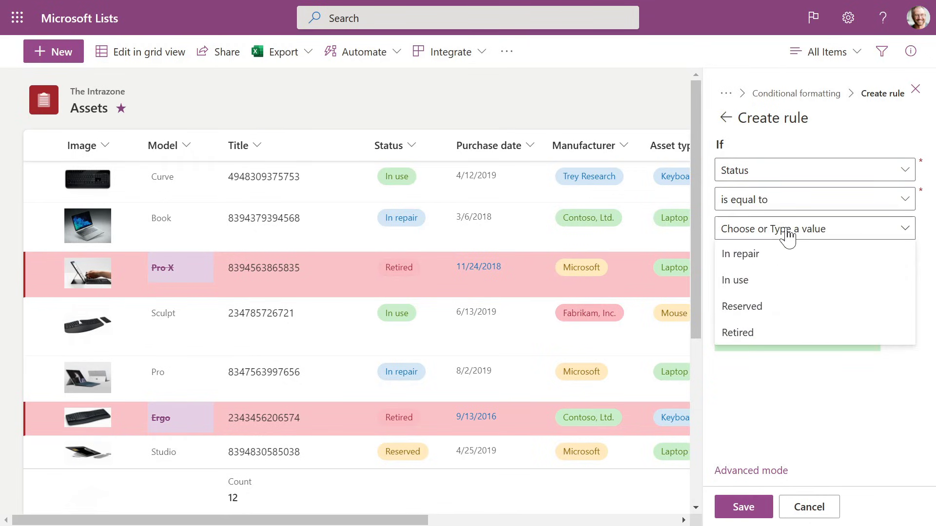
click(750, 312)
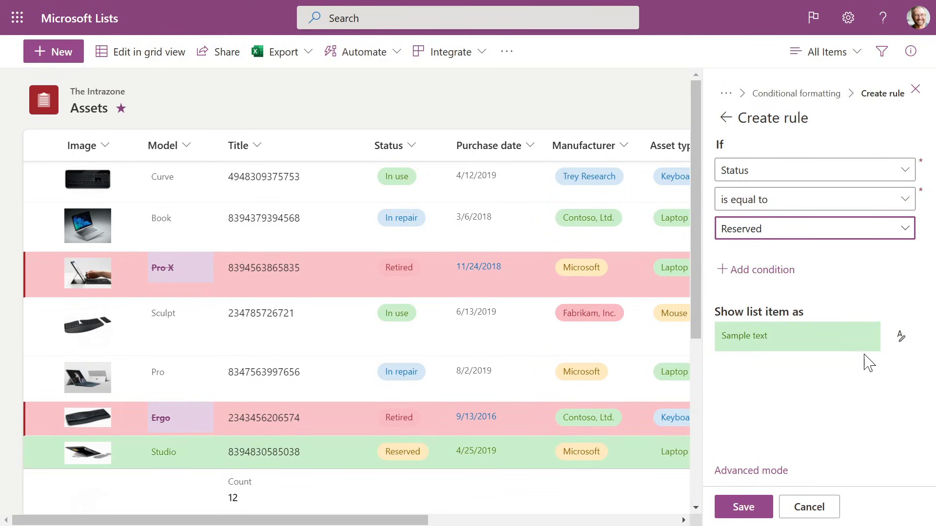
Fill Reserved rows with light orange, save the rule, and return to the list.
click(900, 337)
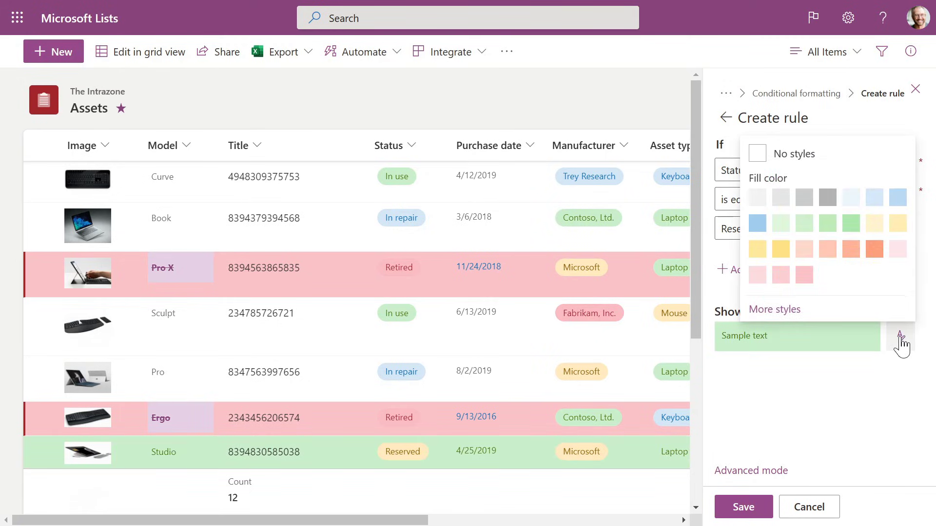
click(876, 252)
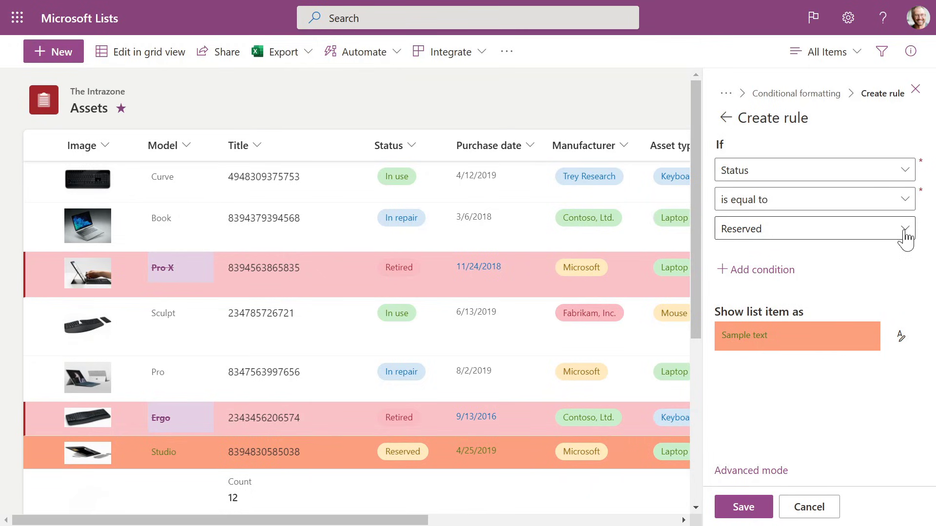
click(906, 340)
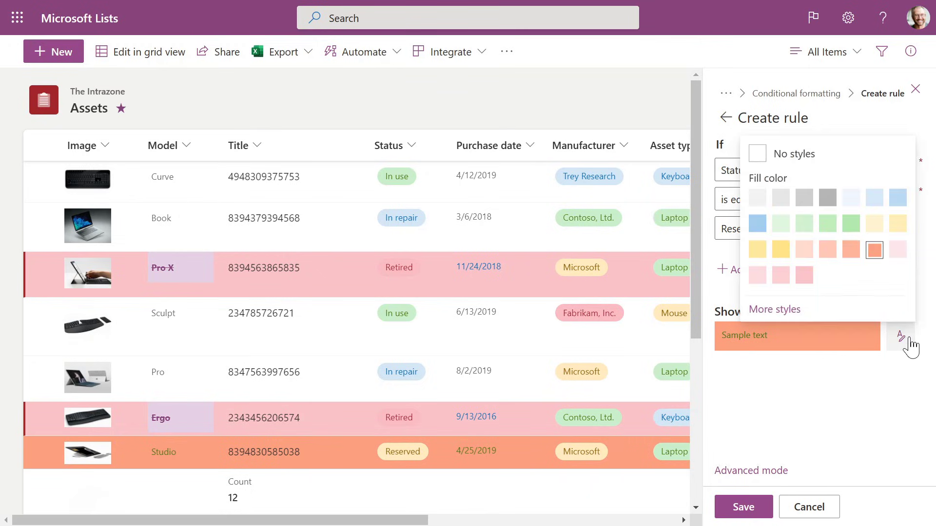
click(804, 250)
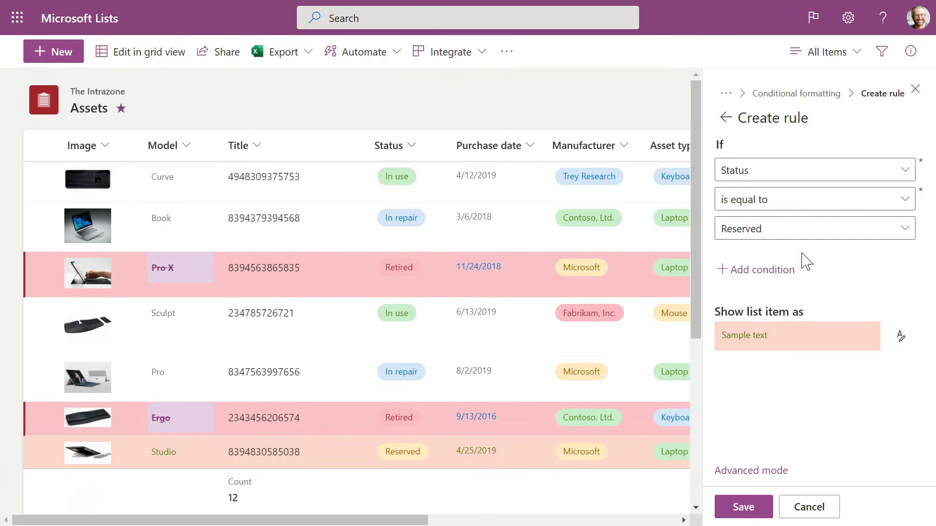
click(766, 506)
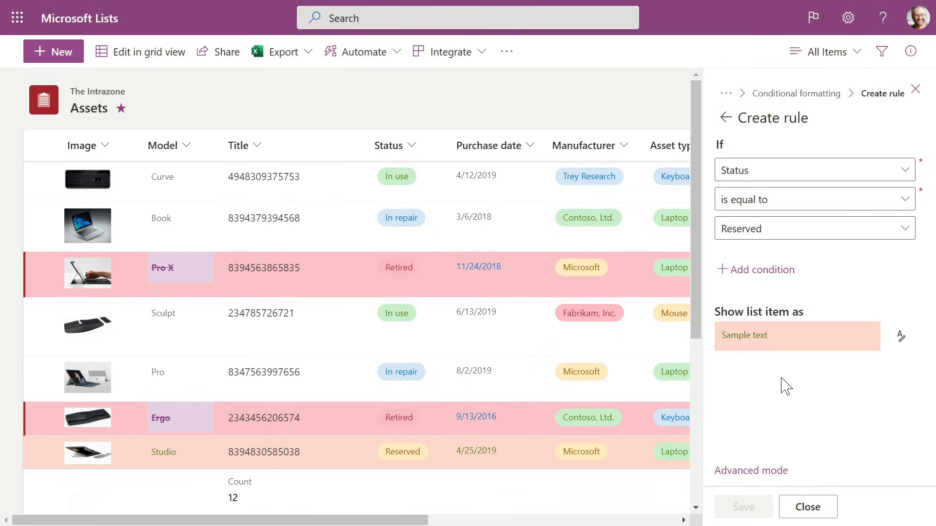
click(916, 89)
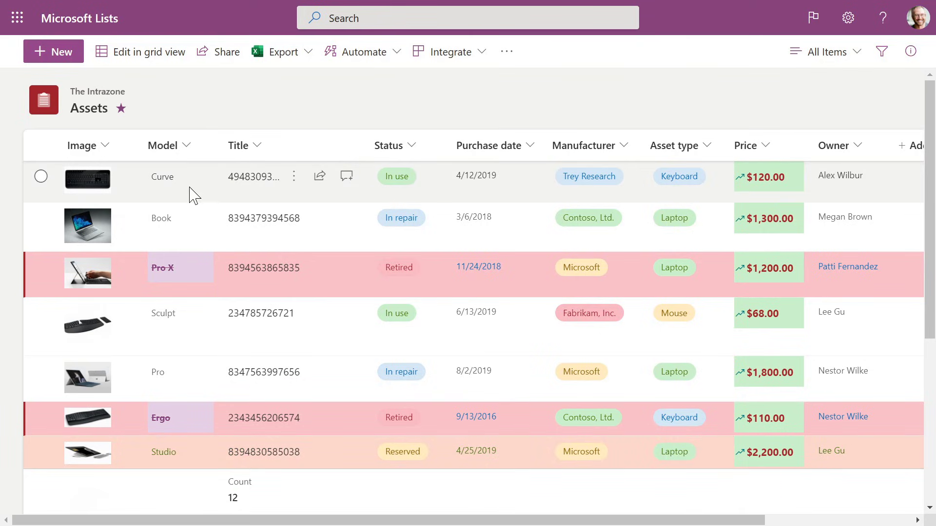
Open the view's row formatting rules from the Model column and add a new rule.
click(178, 152)
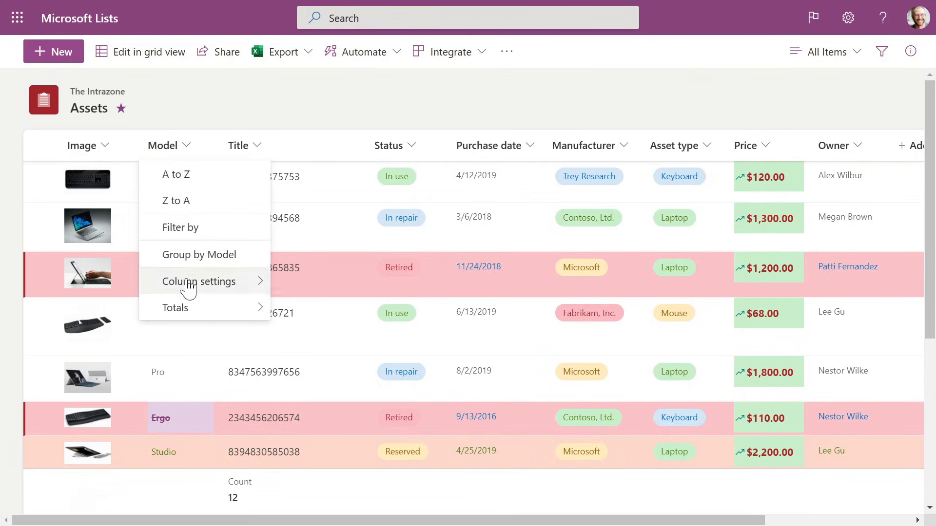
mouse_move(194, 287)
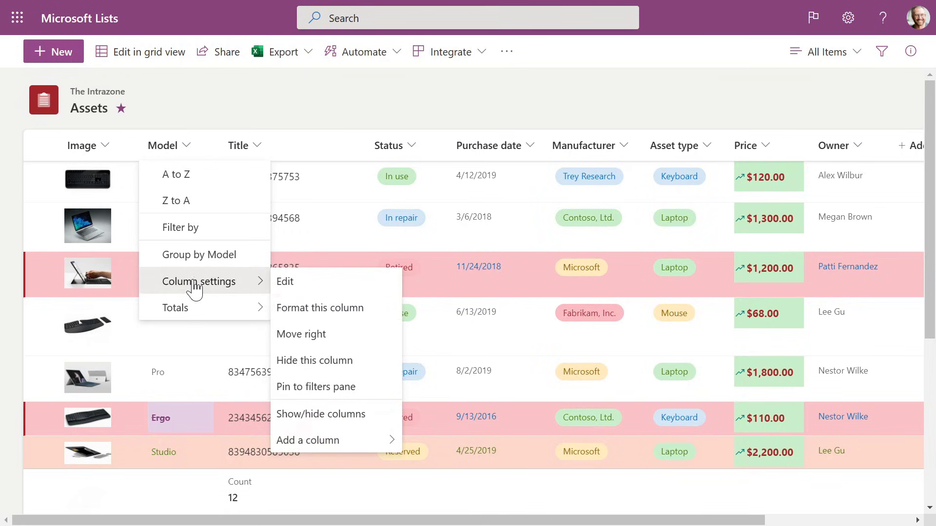
click(331, 315)
click(848, 291)
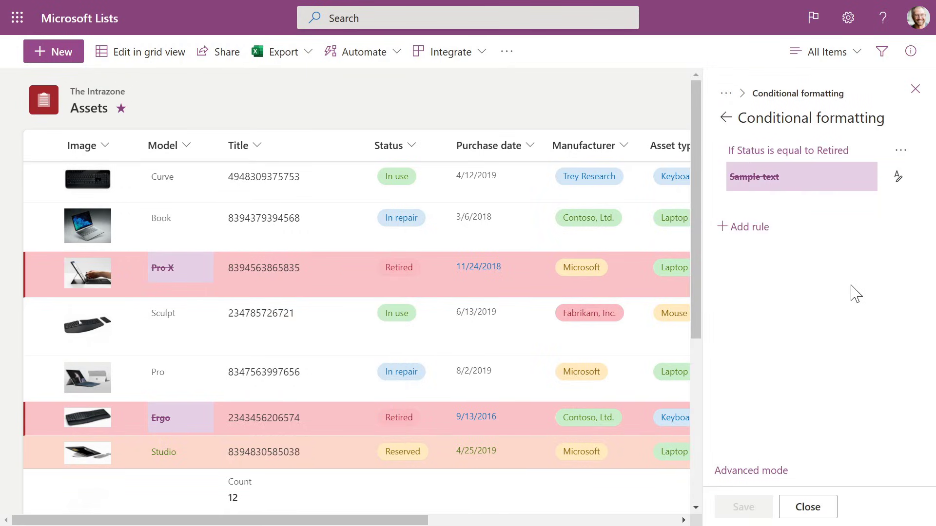
click(725, 119)
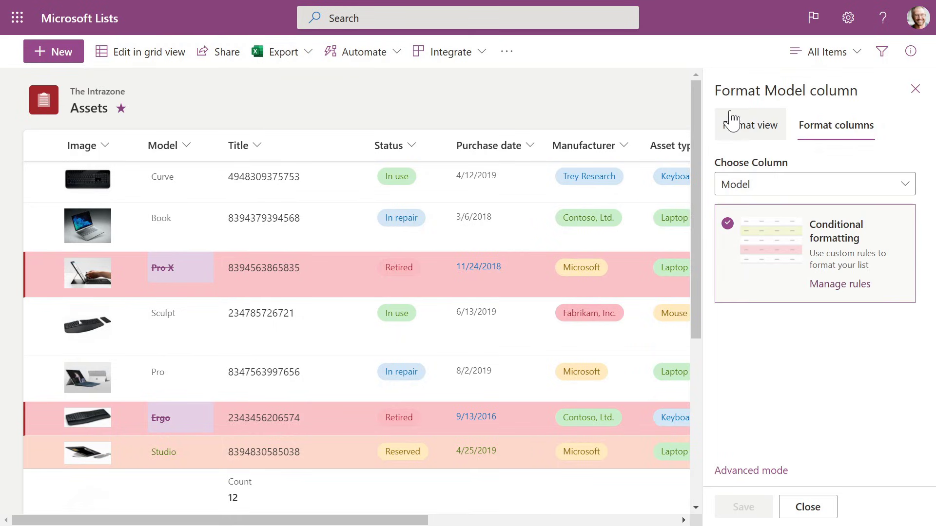
click(742, 127)
click(851, 408)
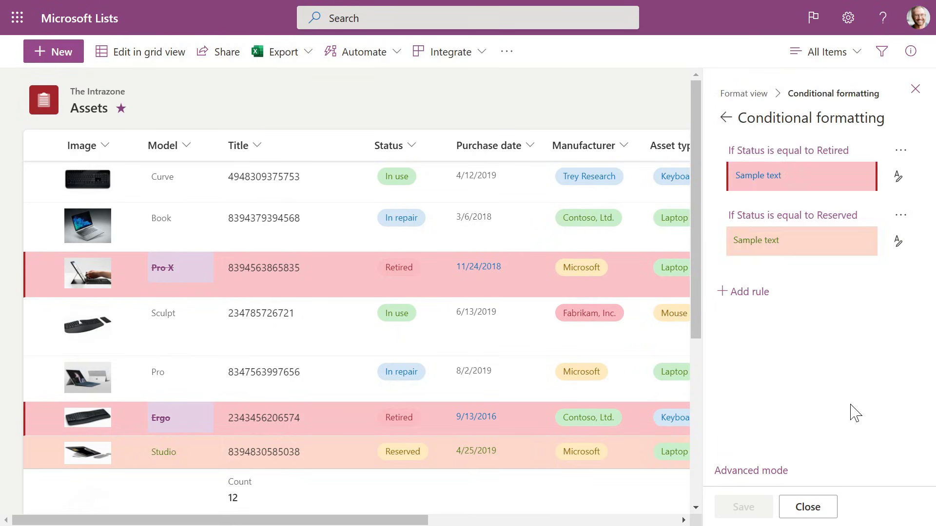
click(755, 293)
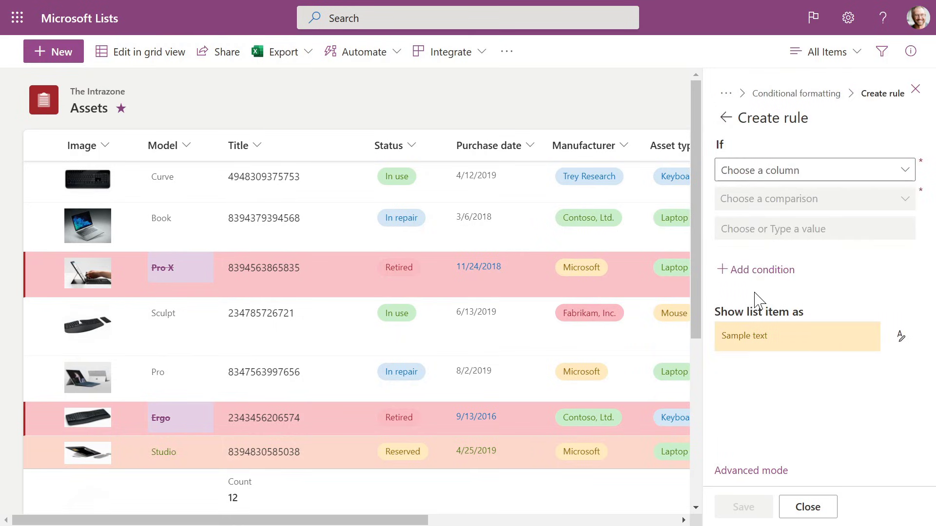
Make the rule fill rows green when Status is equal to In use, and save it.
click(786, 175)
click(789, 218)
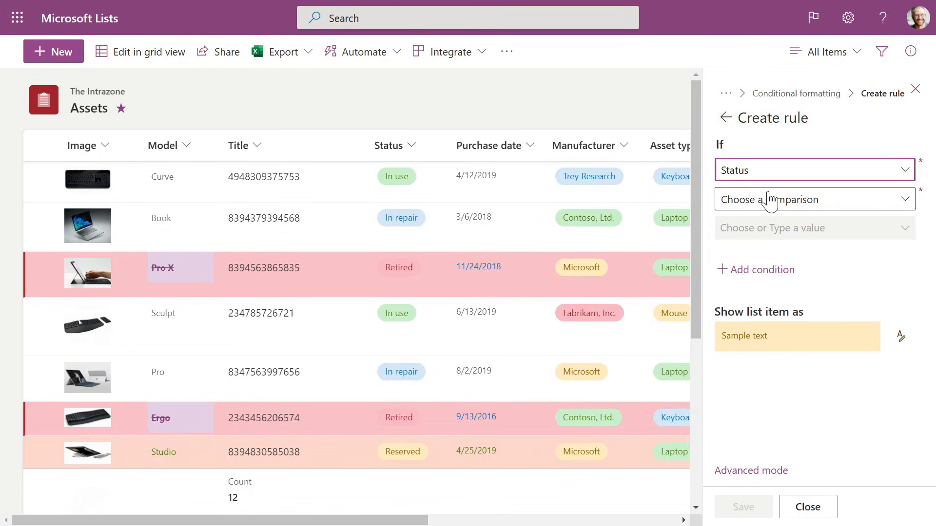
click(770, 199)
click(746, 226)
click(760, 233)
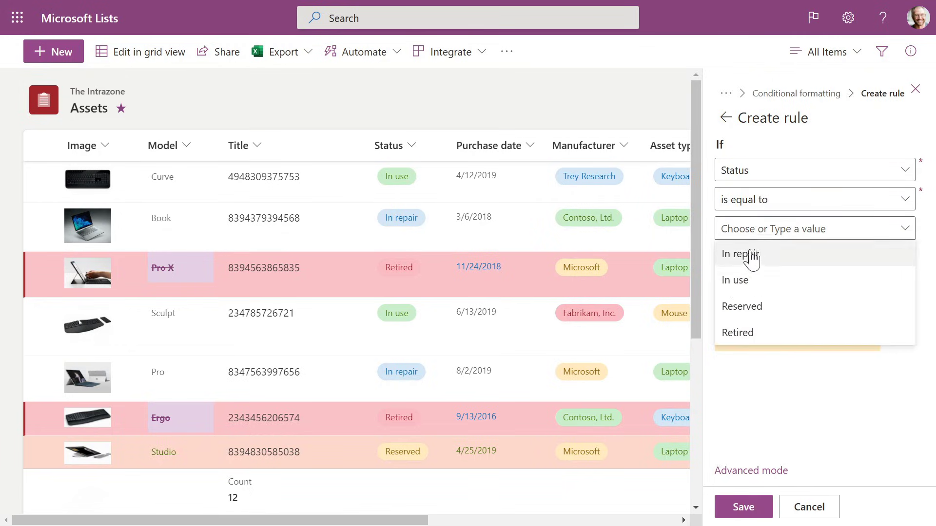
click(738, 281)
click(897, 341)
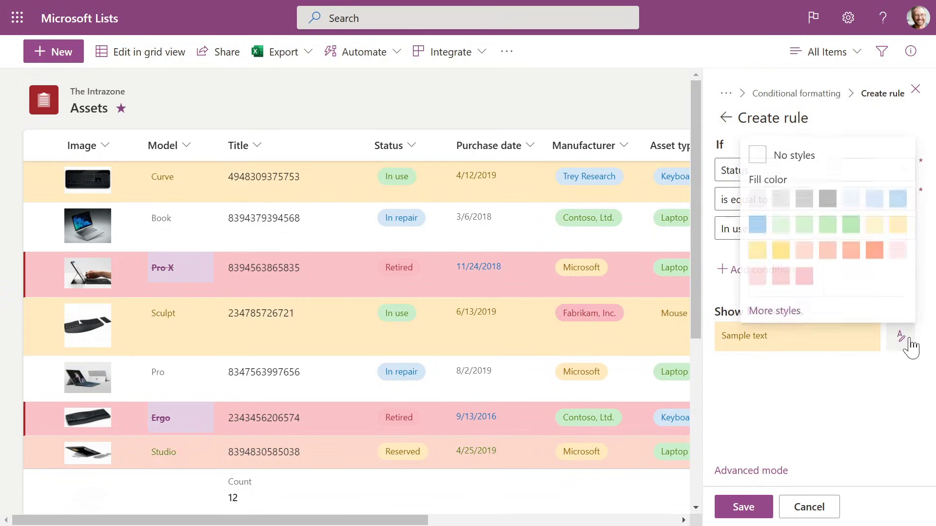
click(855, 228)
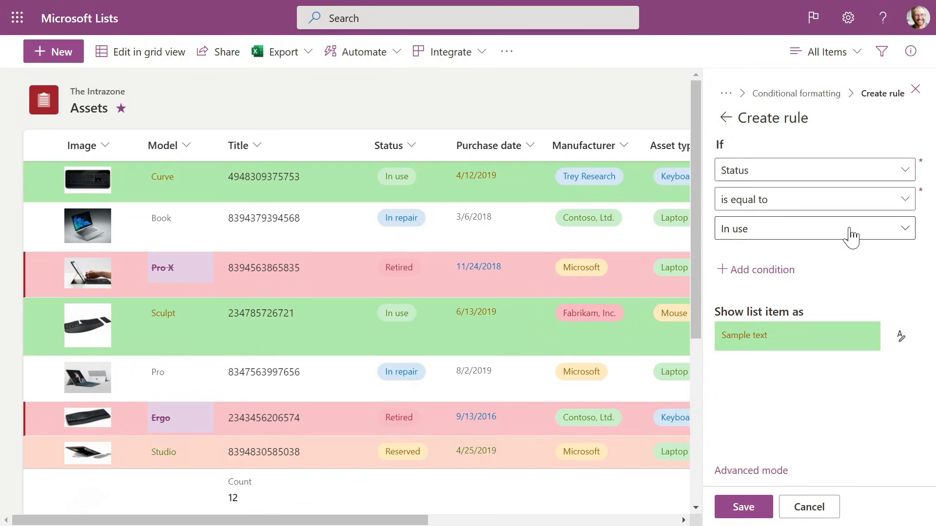
click(745, 513)
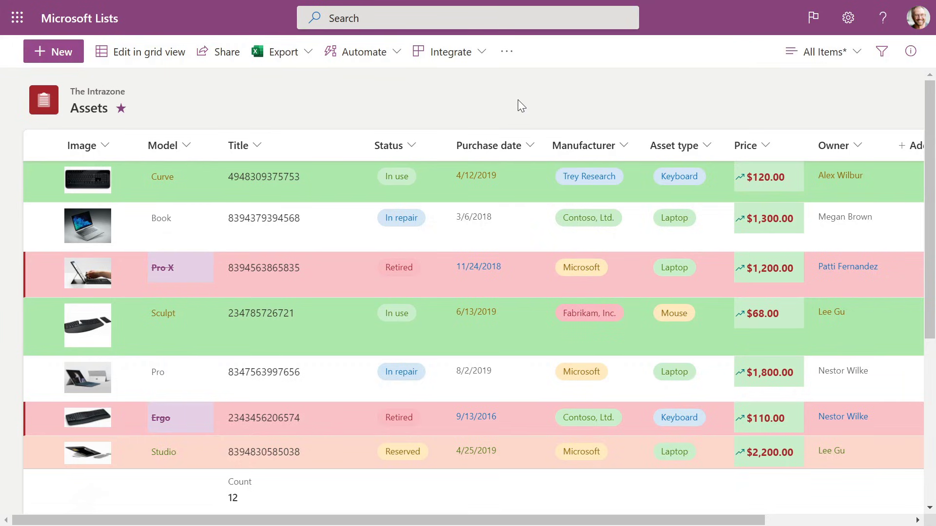
click(844, 56)
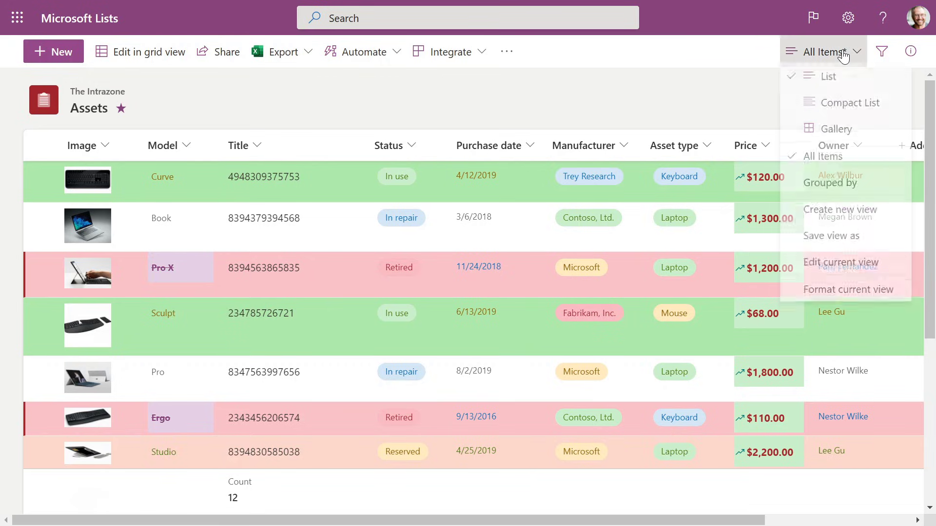
click(836, 135)
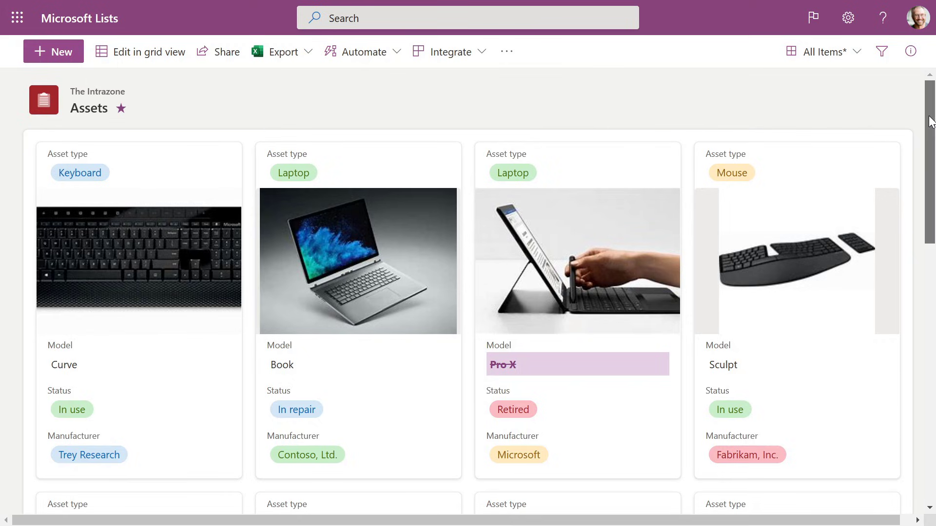
drag(931, 121, 931, 138)
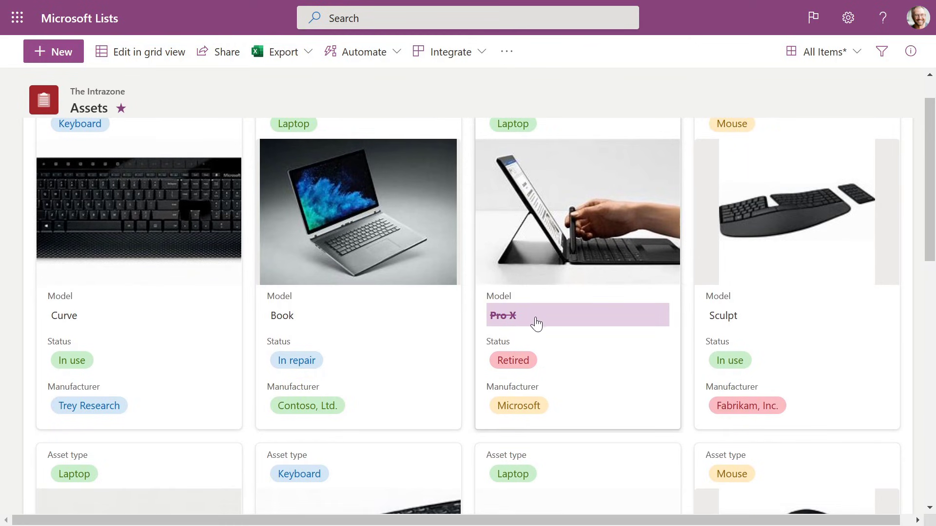
drag(931, 177, 935, 340)
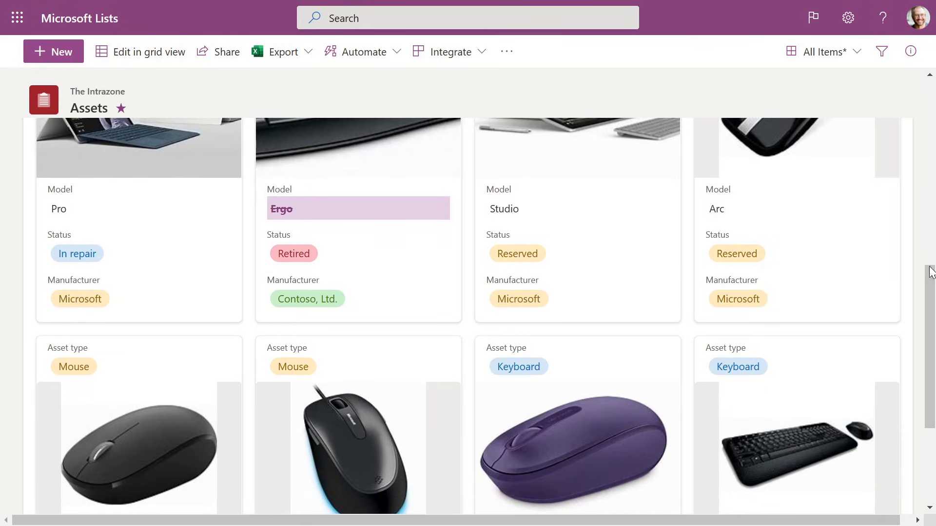
mouse_move(931, 271)
mouse_down()
mouse_move(932, 355)
mouse_move(935, 78)
mouse_up()
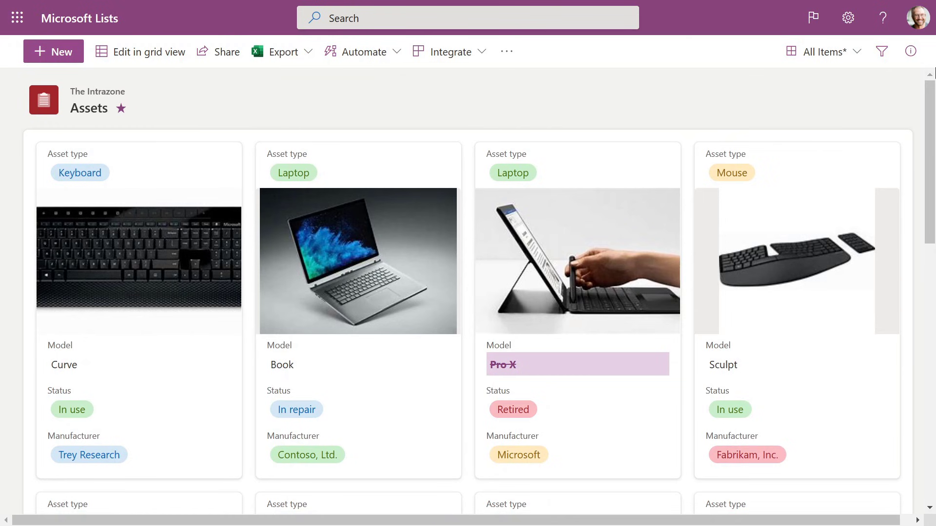
click(823, 52)
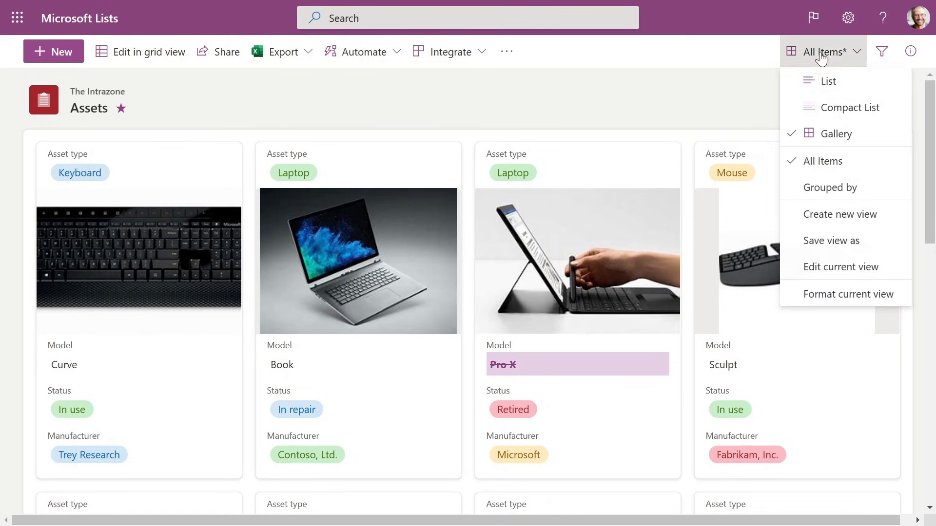
click(811, 79)
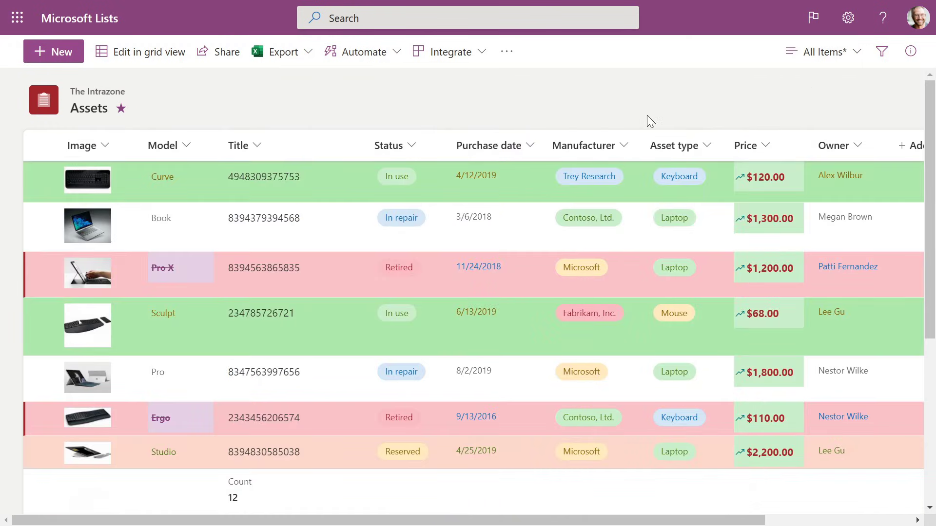